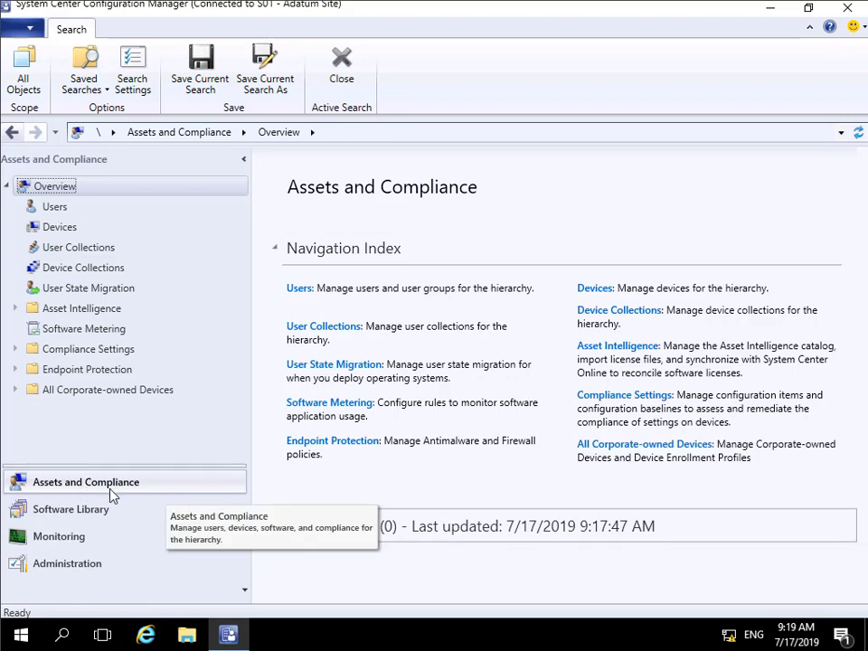
Start a new device collection from the devices LON-CL1 and LON-CL2.
left_click(74, 230)
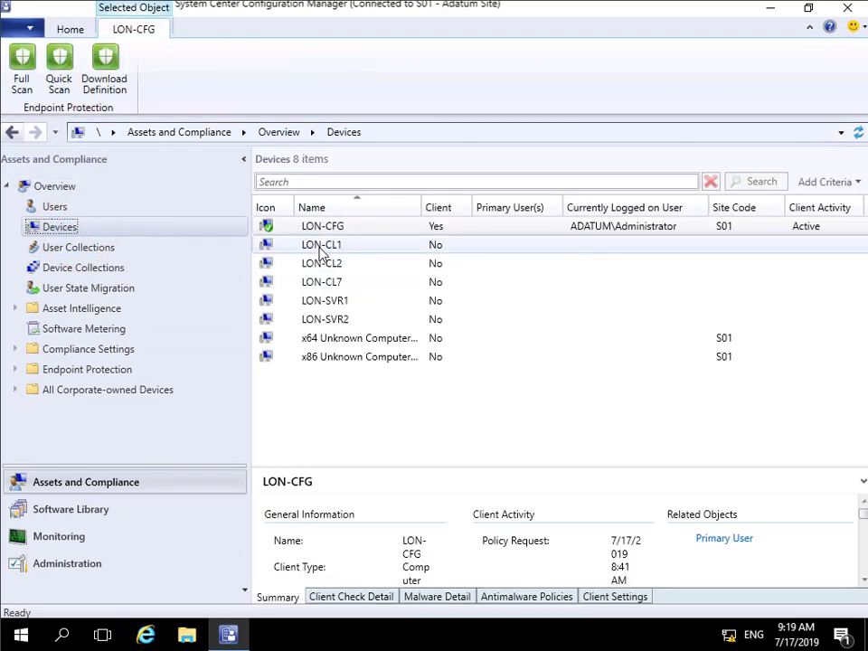
left_click(322, 247)
left_click(333, 264, "ctrl")
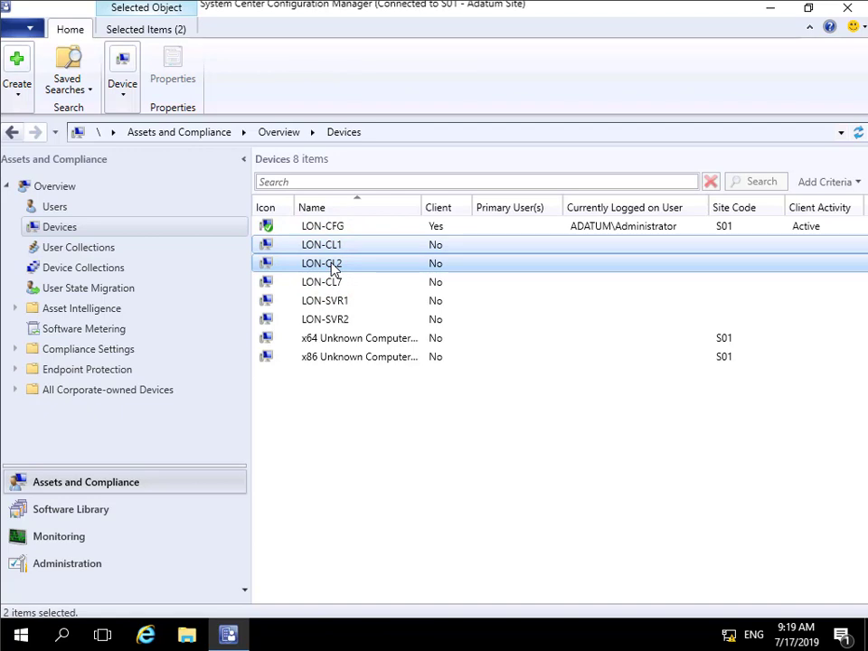
right_click(334, 267)
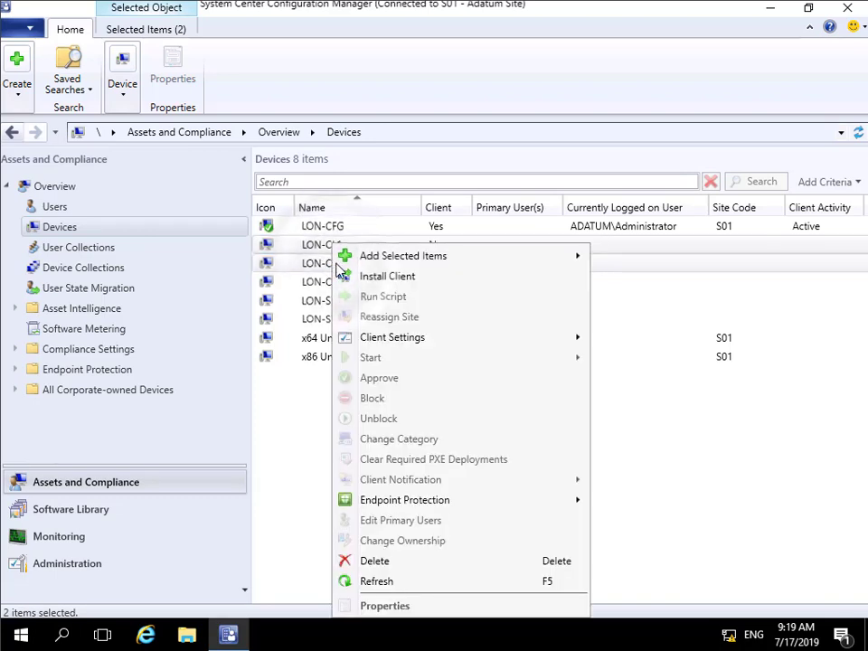
left_click(362, 260)
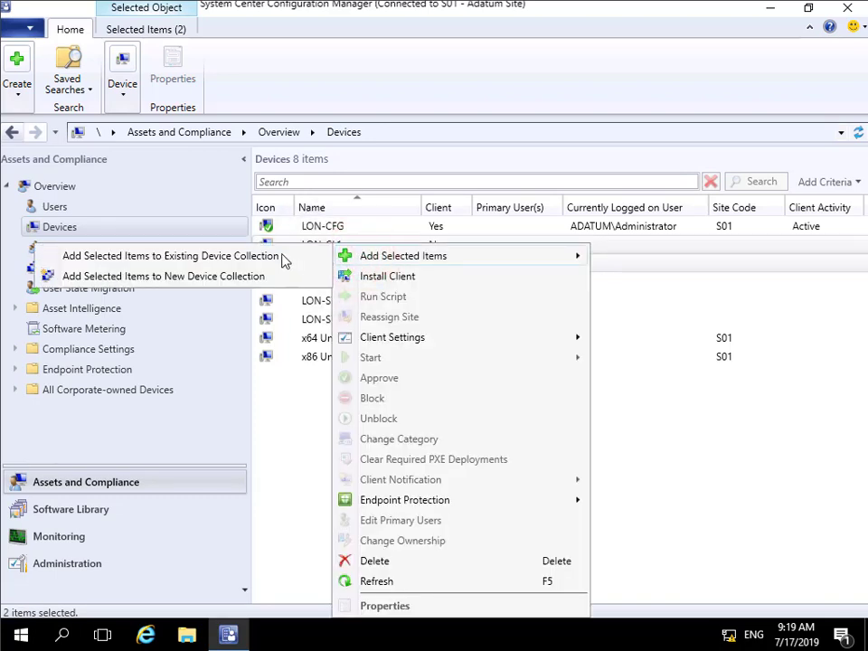
left_click(258, 276)
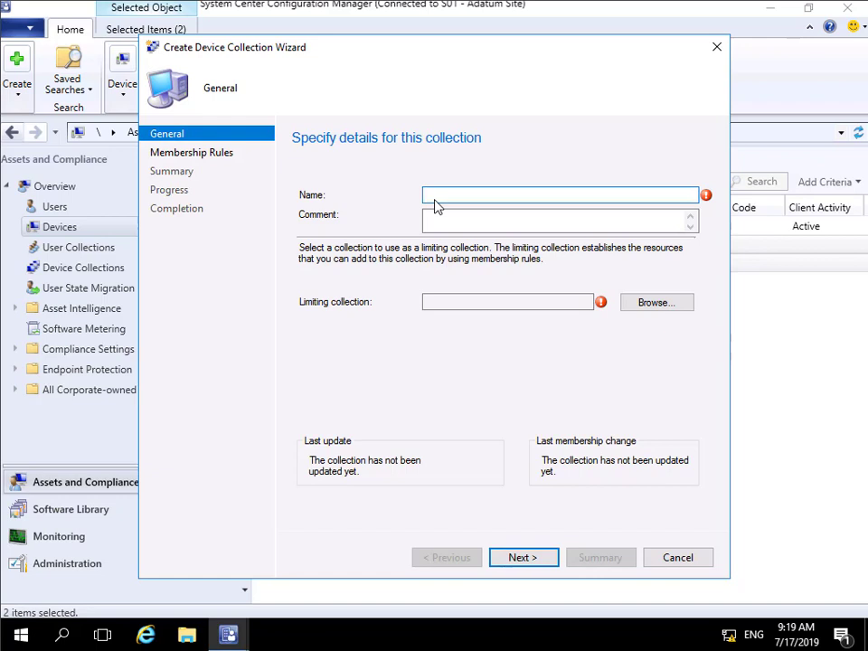
Name the new collection London Test Collection and enter the same text as its comment.
type("London Test Collection")
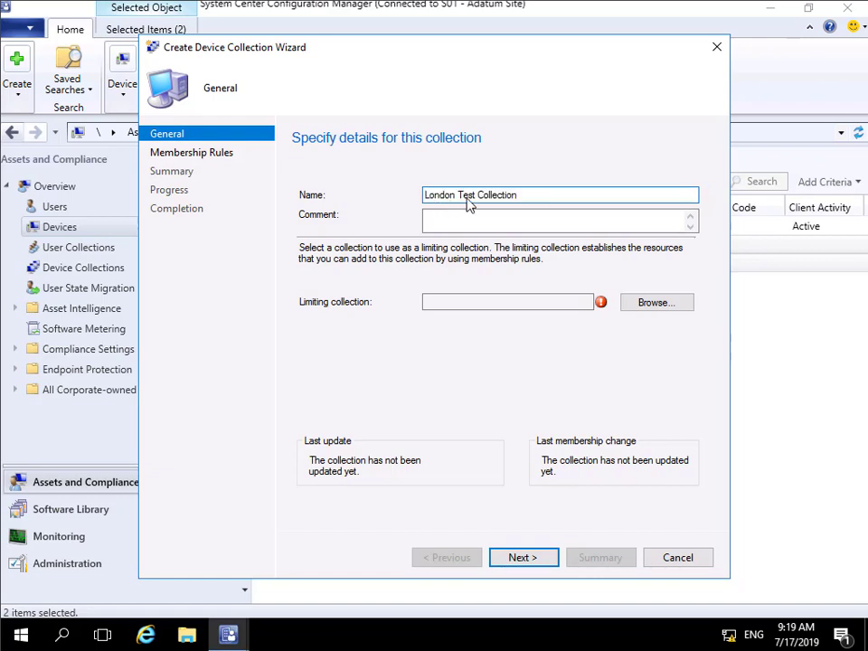
left_click_drag(534, 194, 409, 205)
key("ctrl+c")
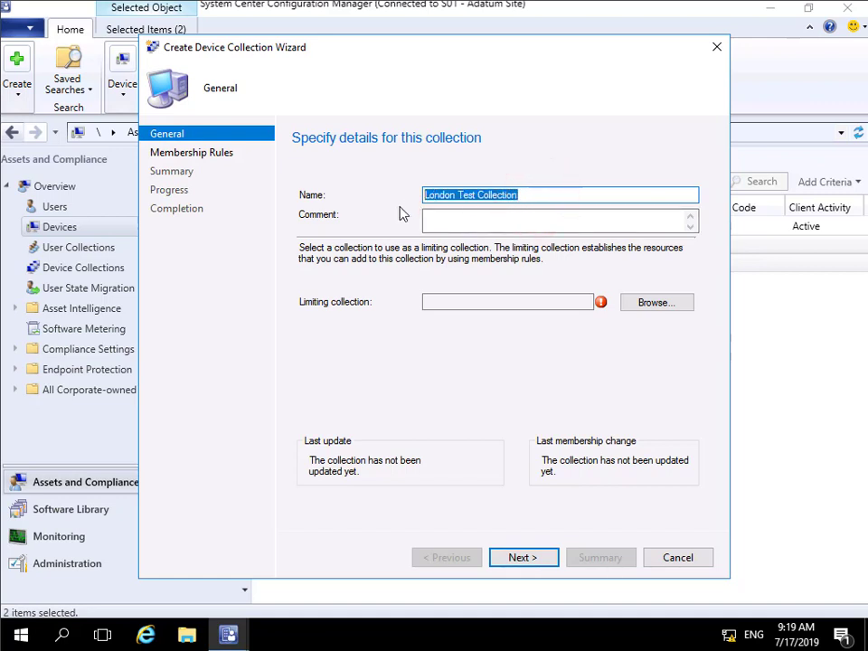
left_click(434, 219)
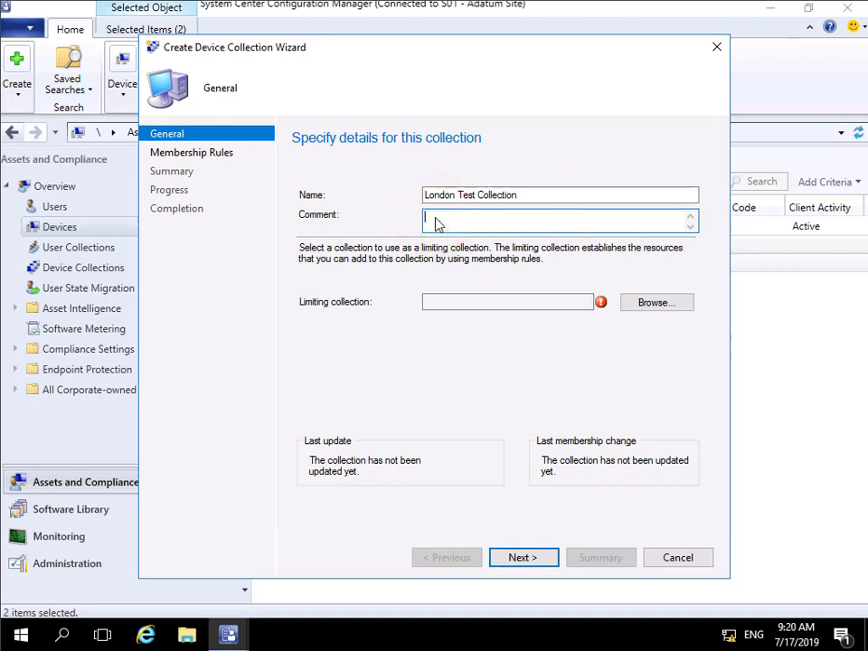
key("ctrl+v")
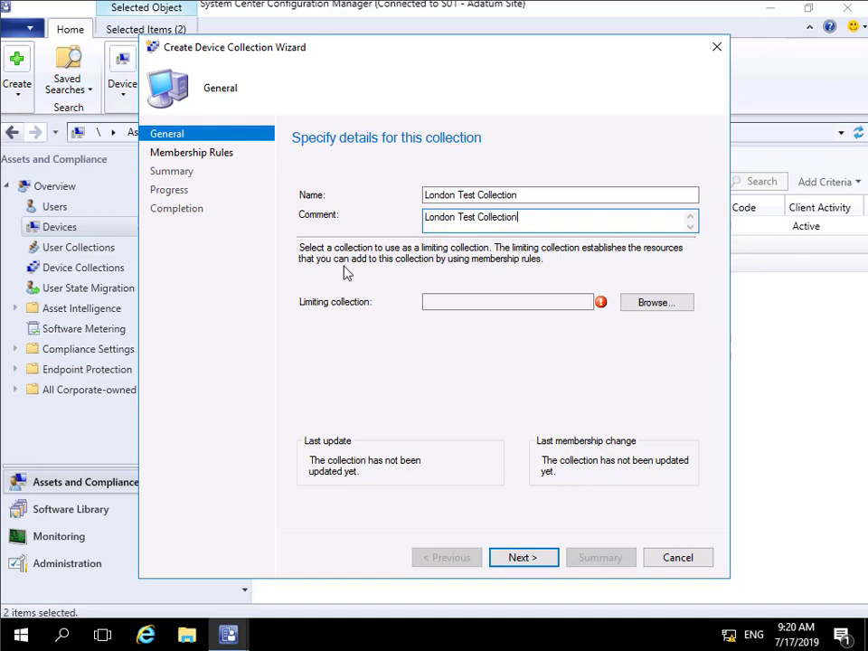
Limit the collection to All Systems and finish creating it with the default membership rules and update schedule.
left_click(634, 311)
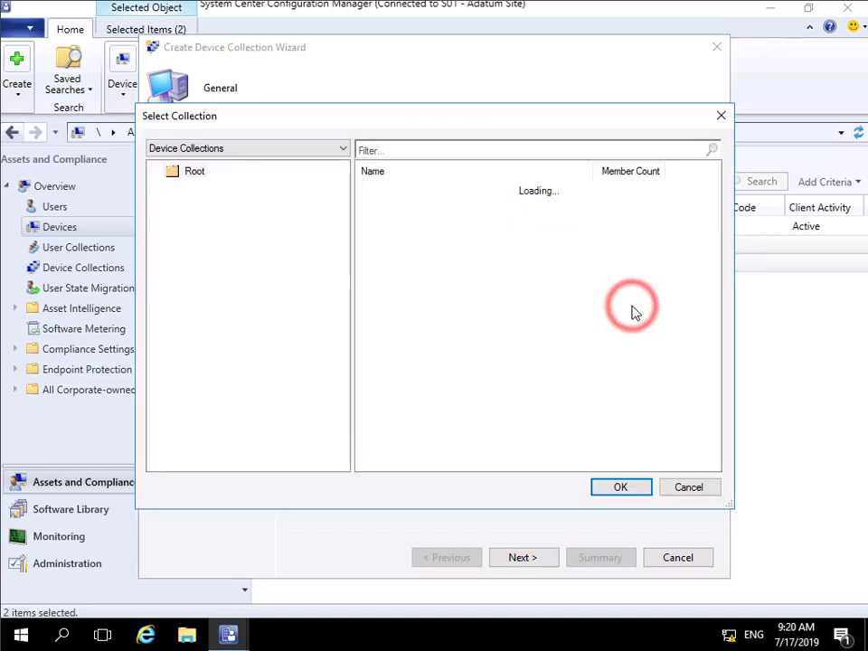
left_click(398, 218)
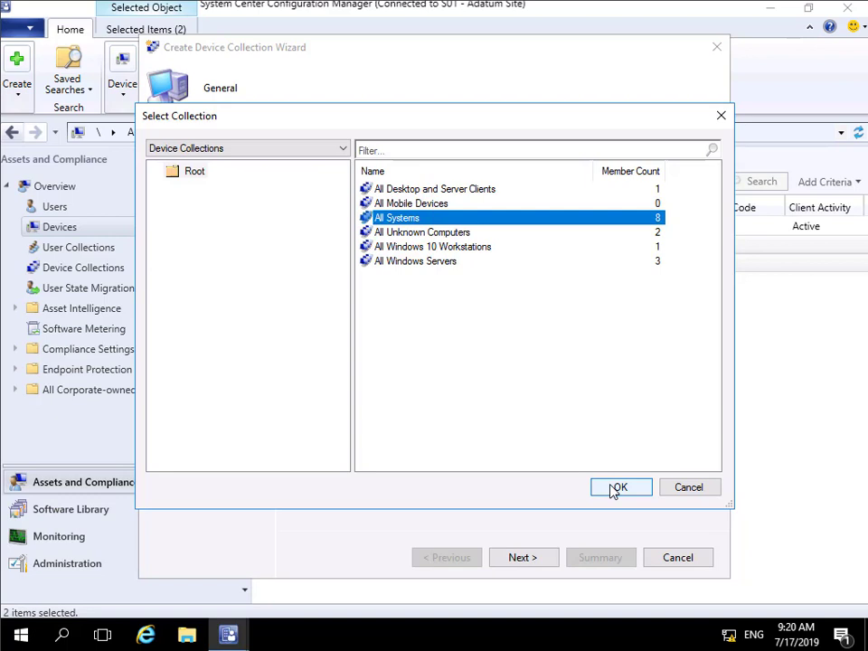
left_click(618, 489)
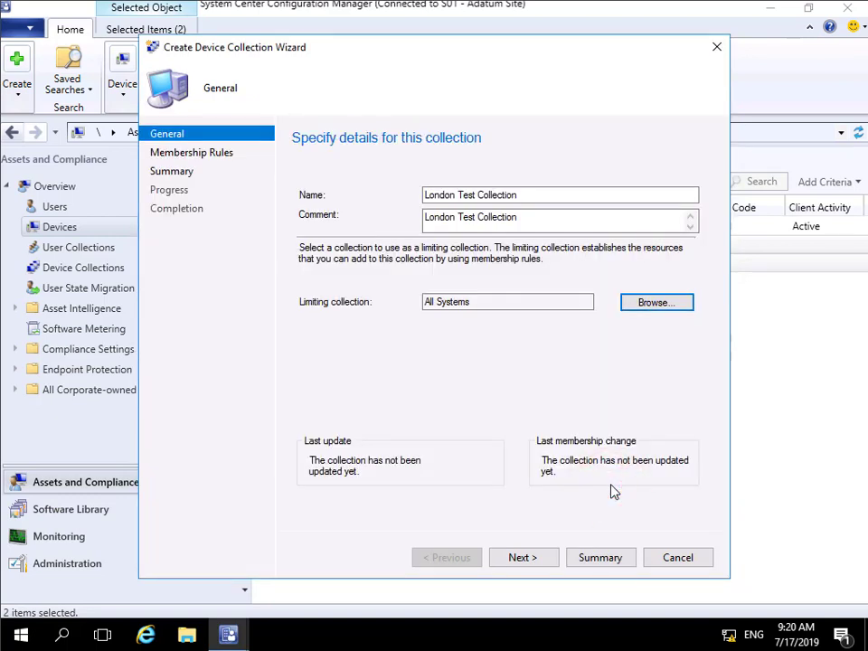
left_click(526, 557)
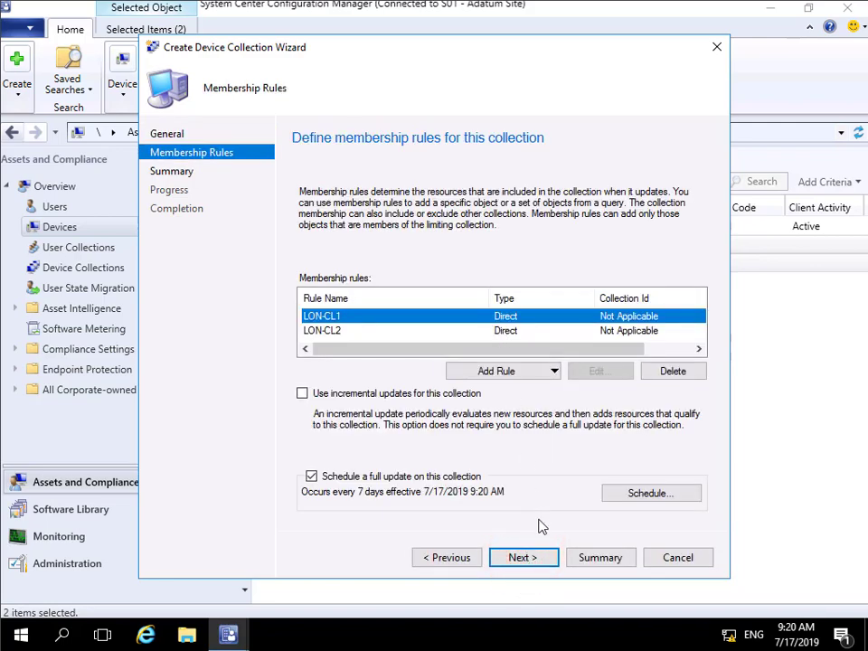
left_click(537, 558)
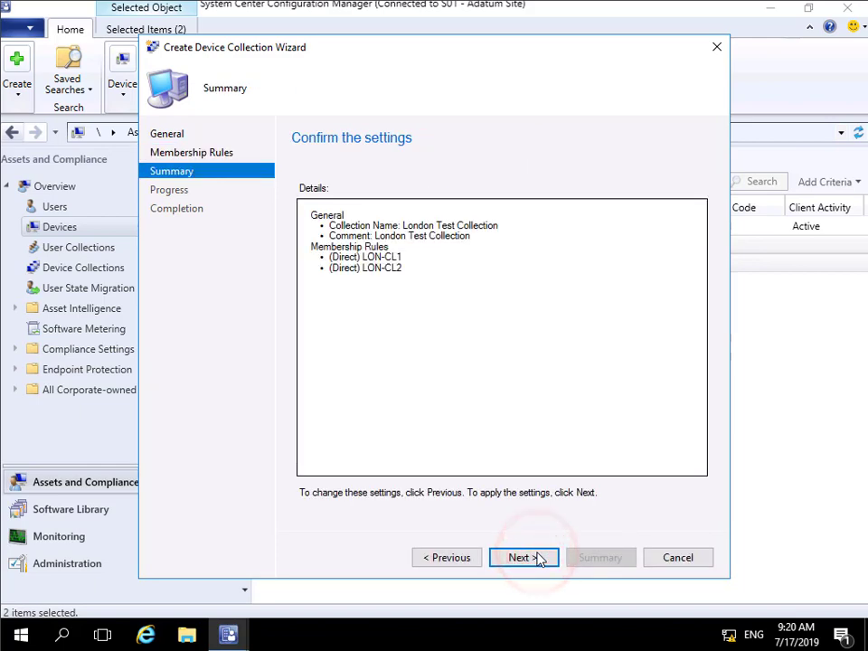
left_click(536, 558)
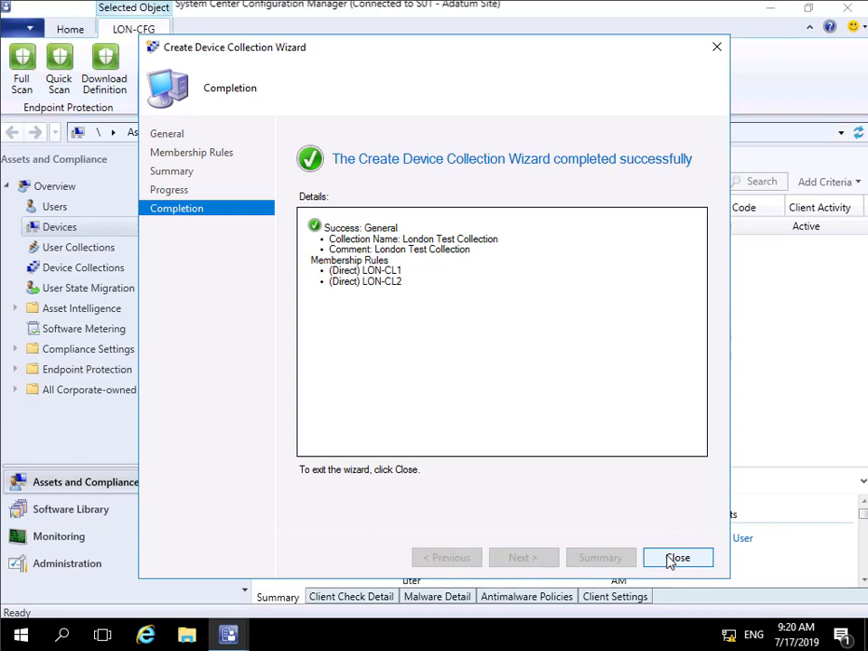
left_click(674, 558)
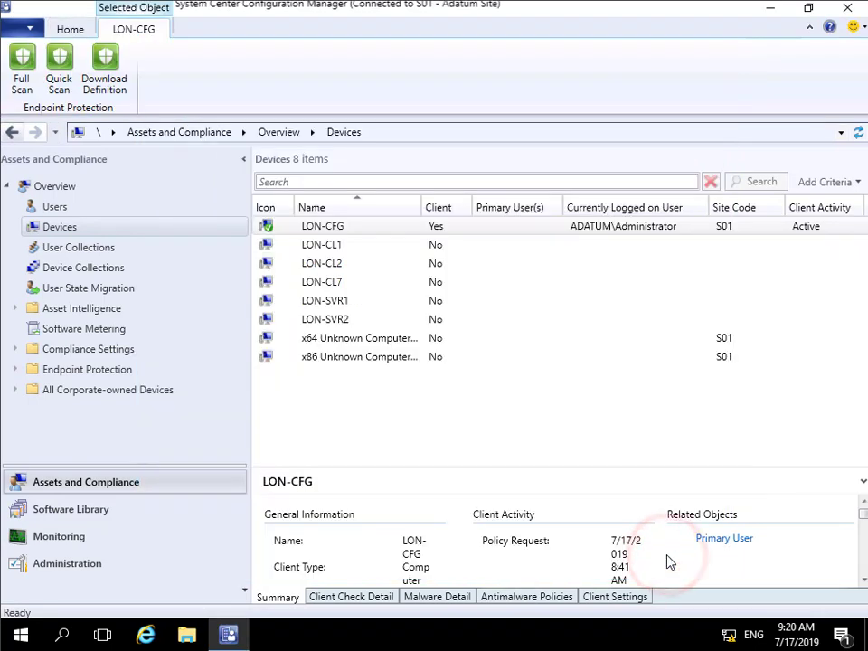
Update the membership of London Test Collection in the device collections, then show its members.
left_click(90, 267)
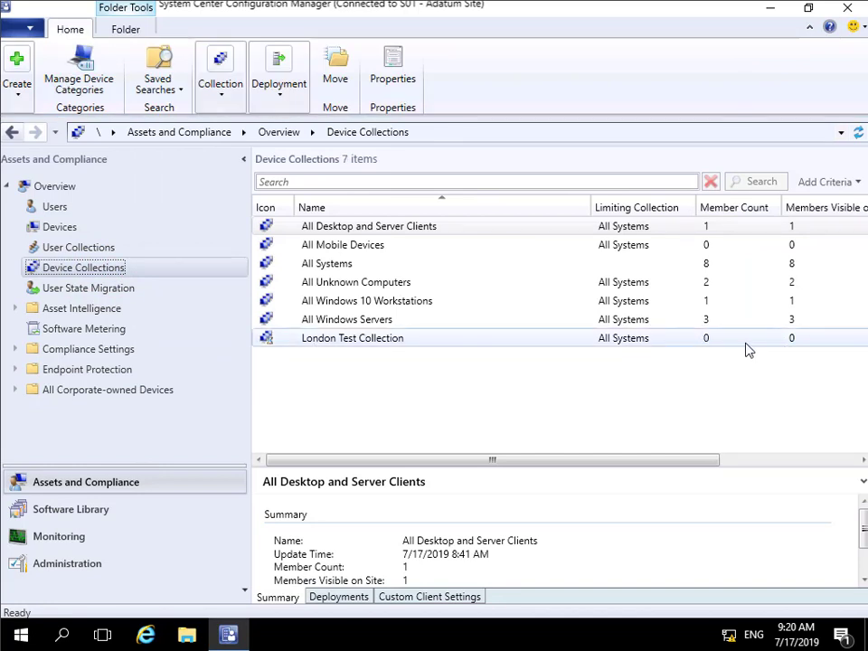
left_click(443, 341)
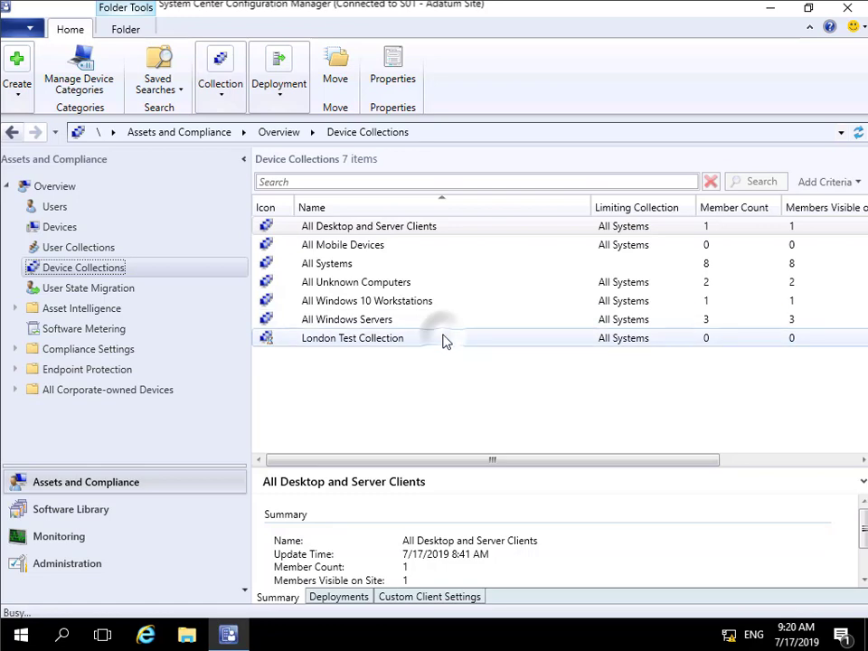
right_click(444, 341)
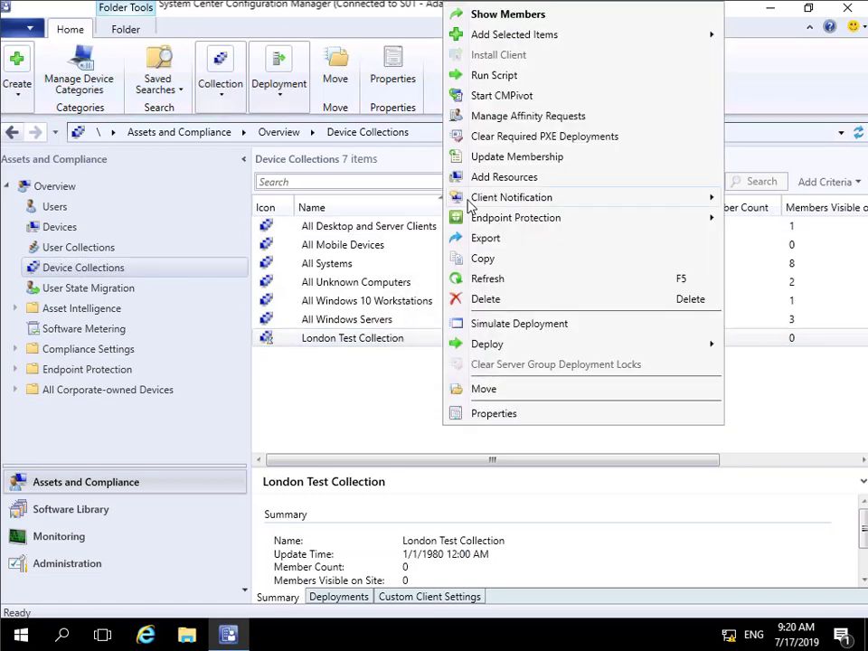
mouse_move(469, 207)
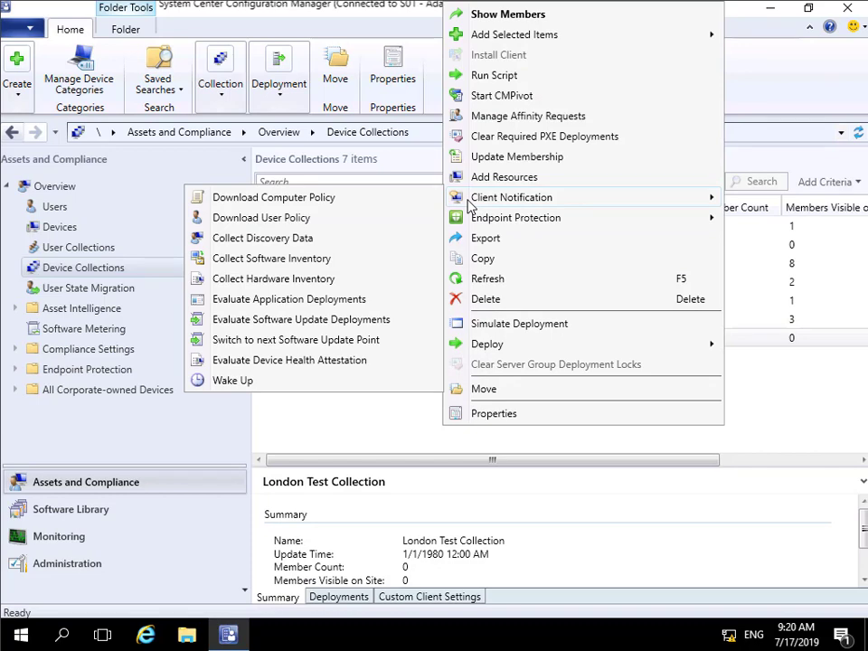
left_click(483, 158)
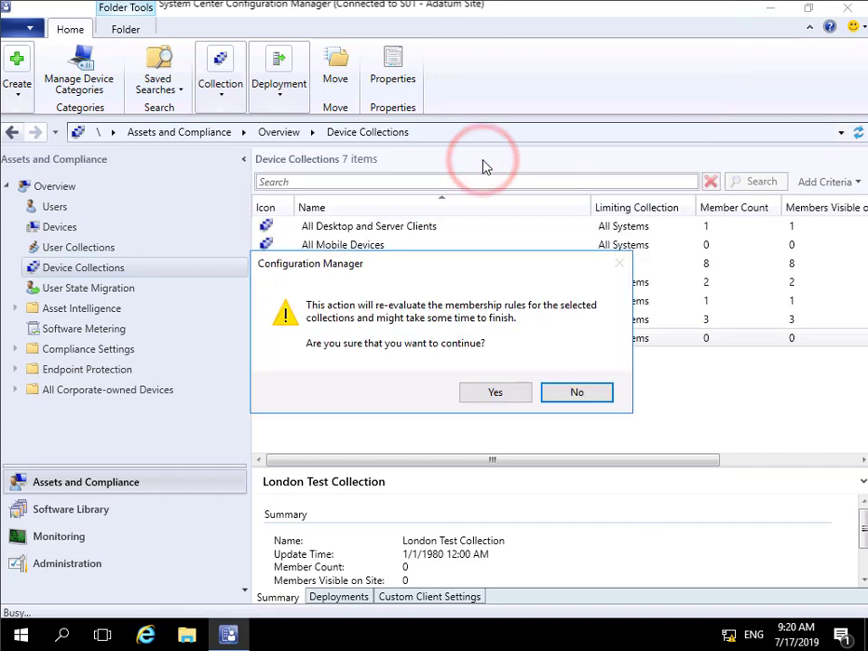
left_click(495, 392)
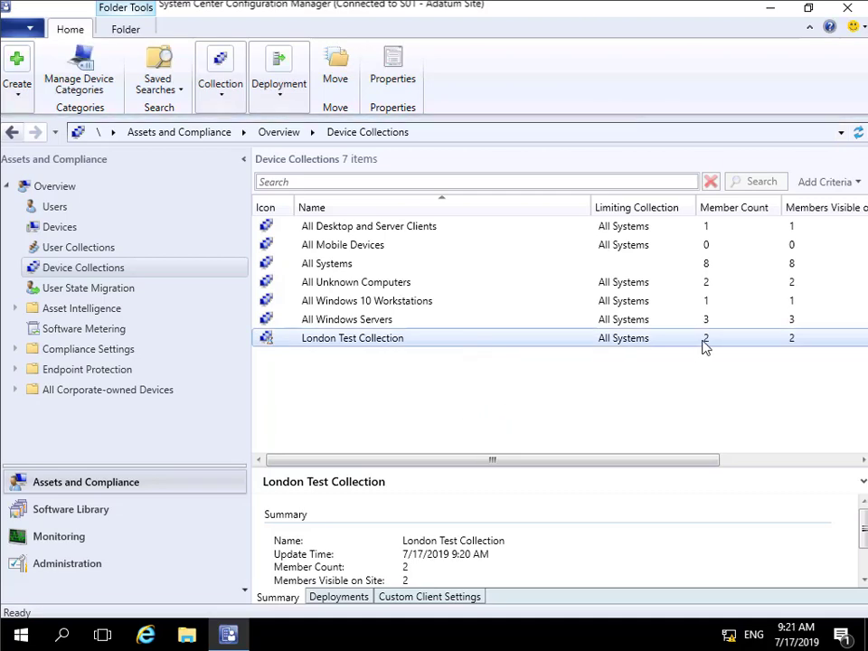
double_click(520, 338)
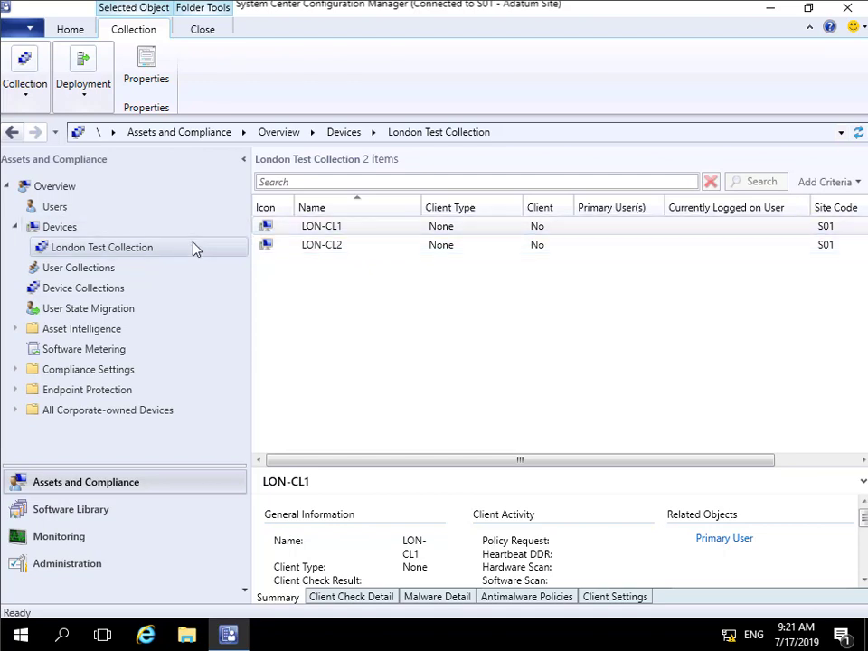
Start another device collection named Windows Servers, limited to All Systems, and proceed to its membership rules.
left_click(66, 294)
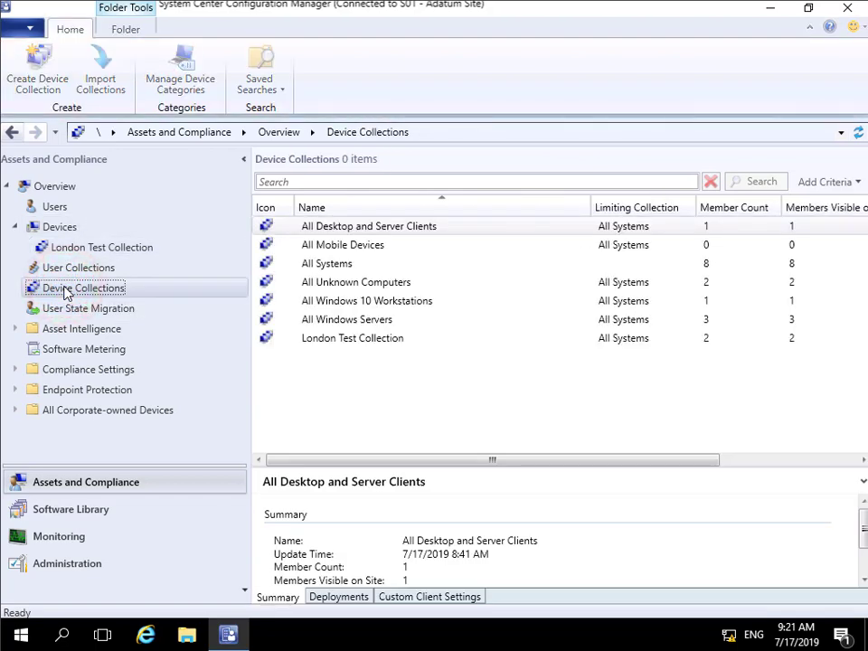
right_click(66, 293)
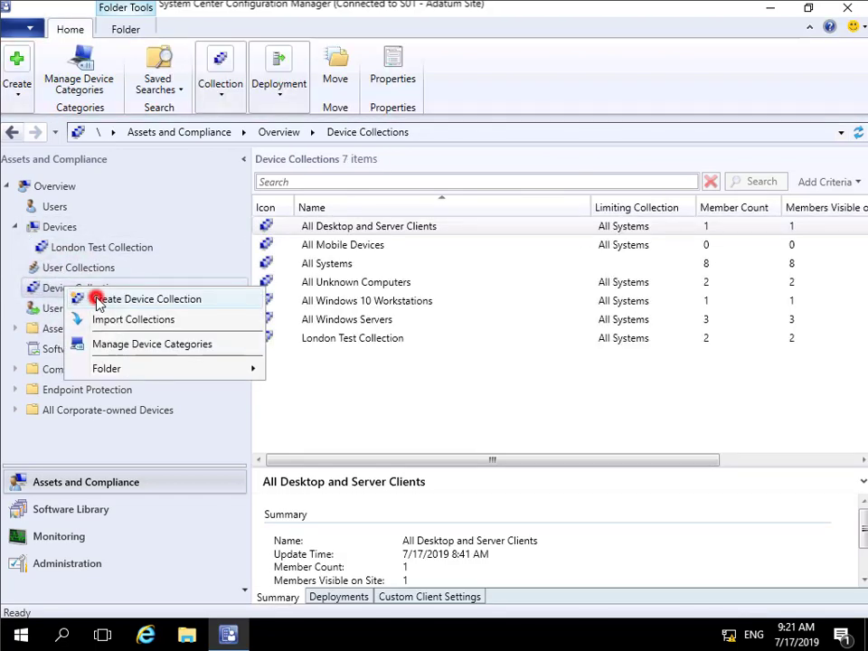
left_click(97, 300)
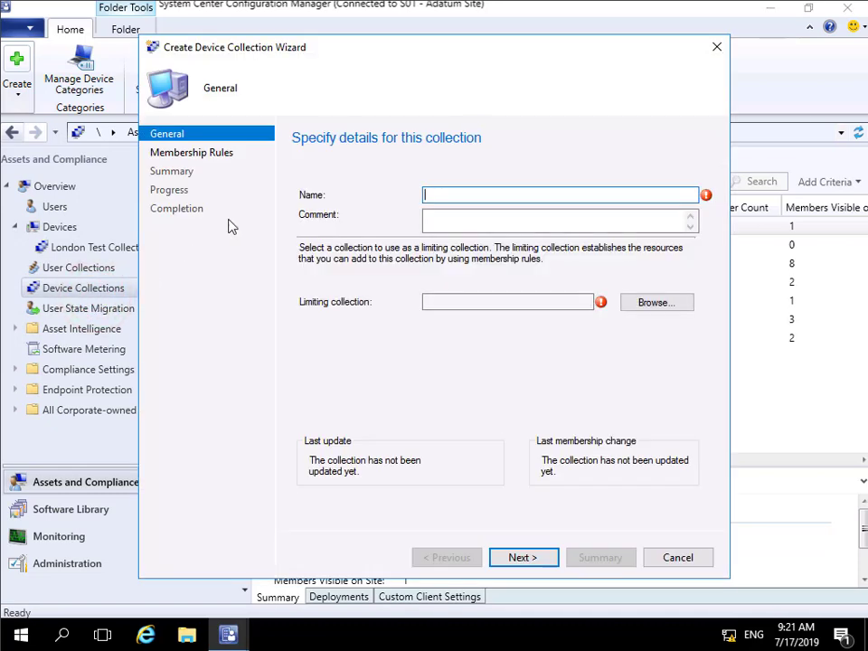
left_click(442, 201)
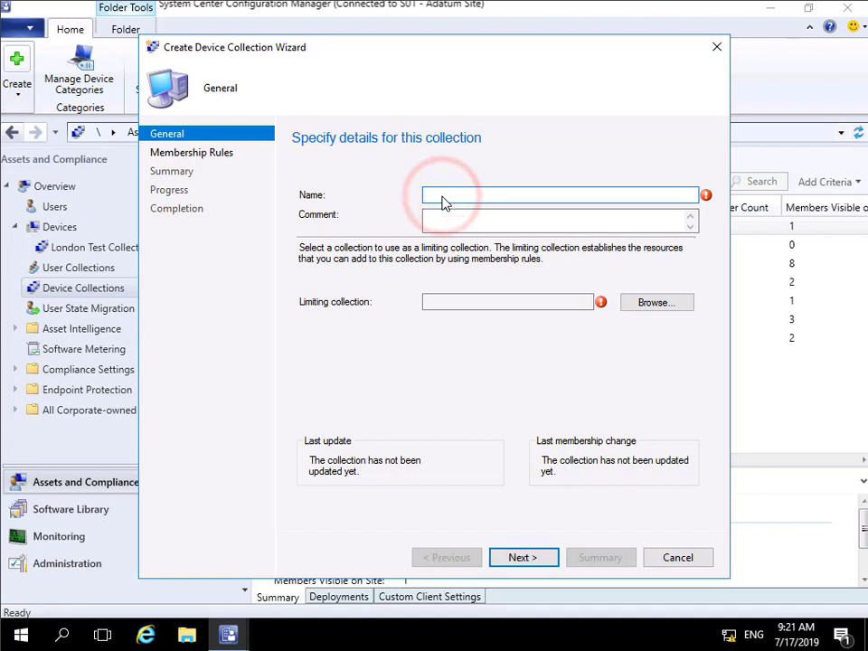
type("Windows Servers")
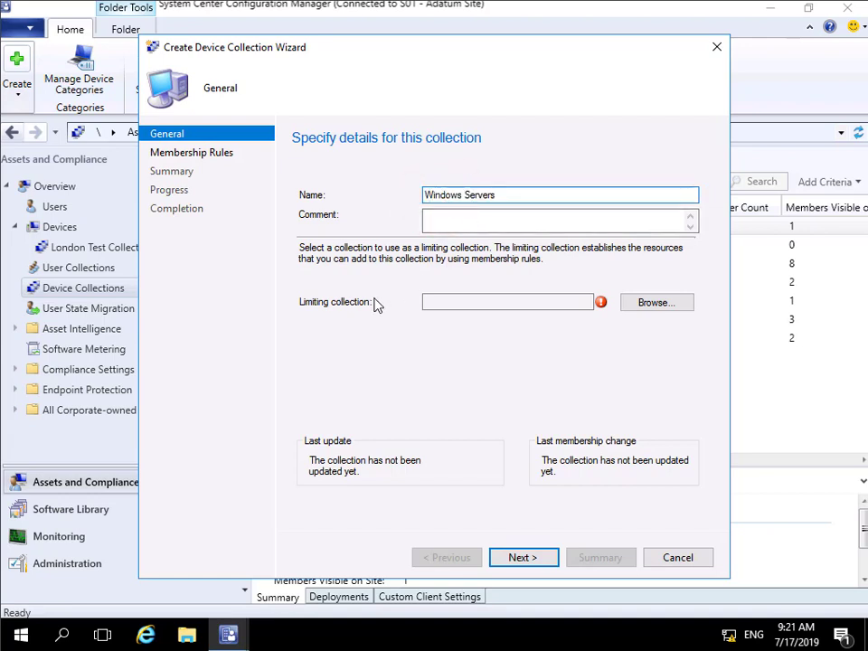
left_click(647, 305)
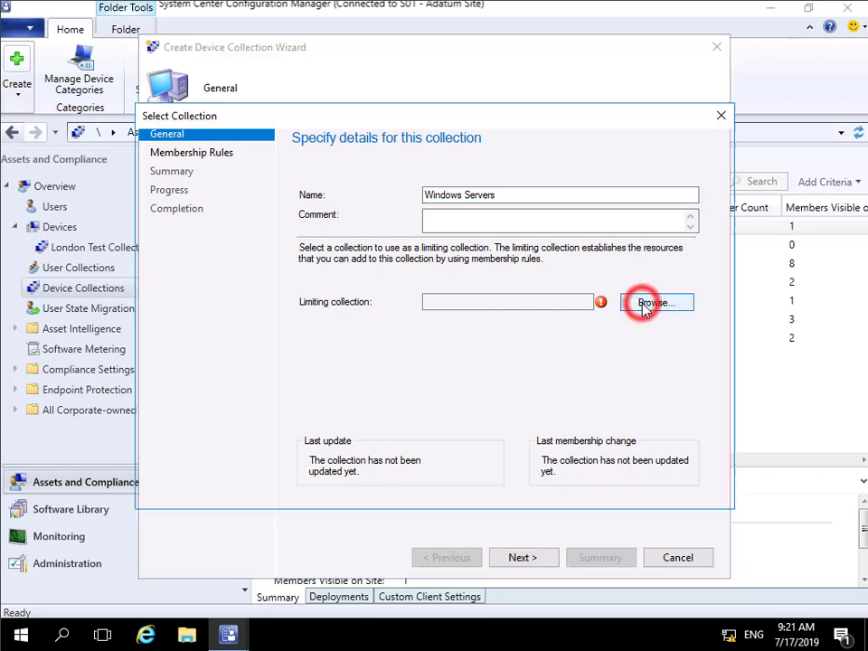
left_click(401, 218)
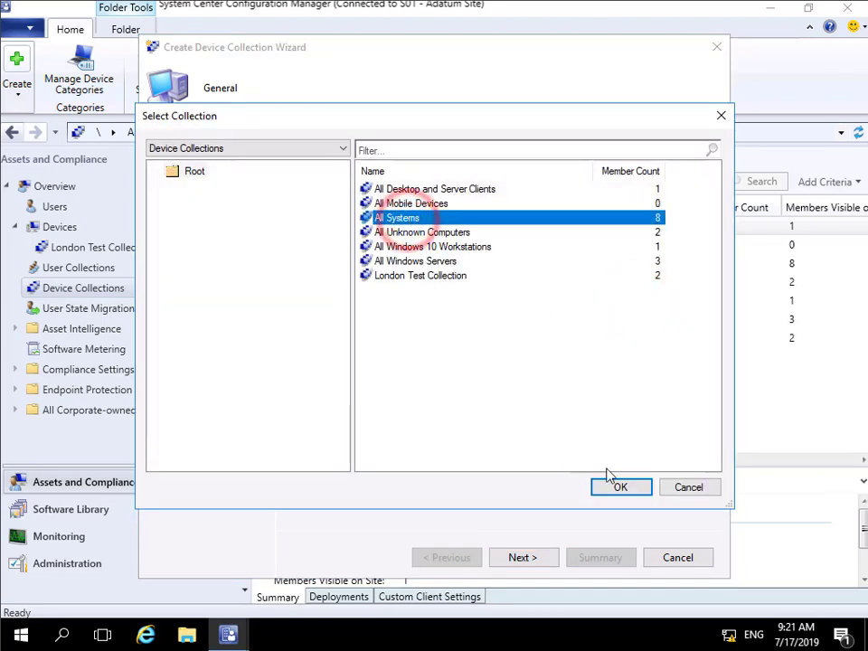
left_click(615, 489)
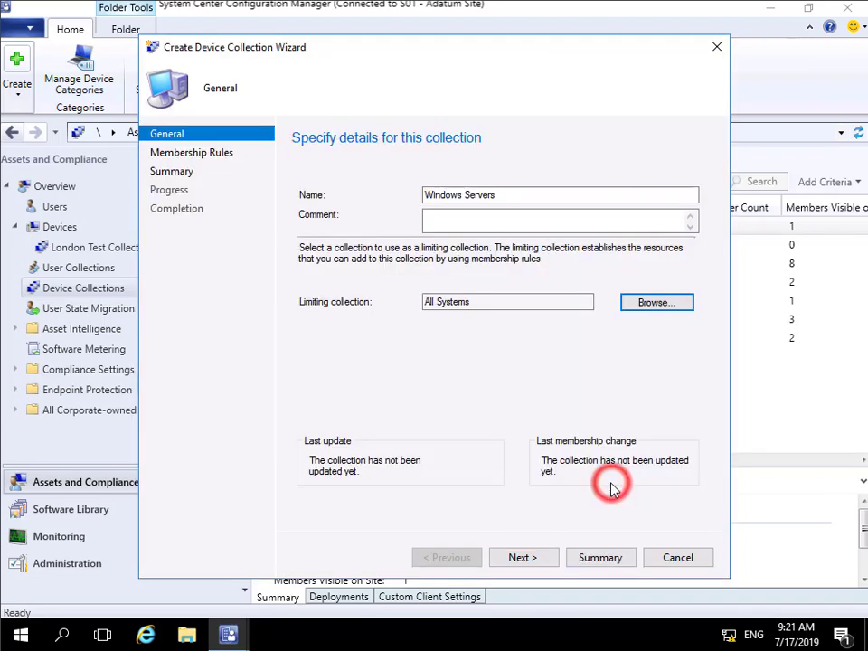
left_click(512, 559)
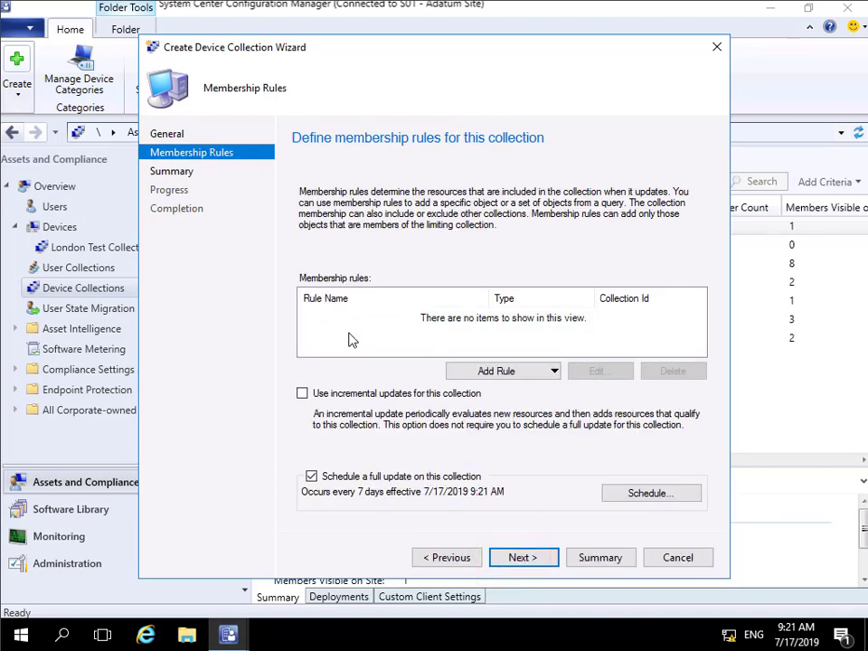
Start a query rule for the collection's membership and name it Windows Servers.
left_click(466, 370)
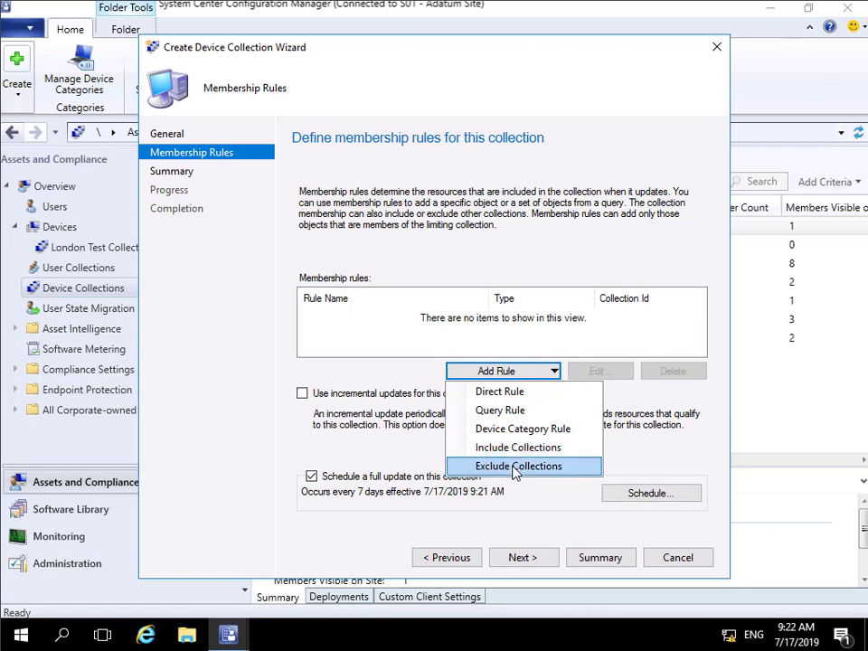
left_click(497, 412)
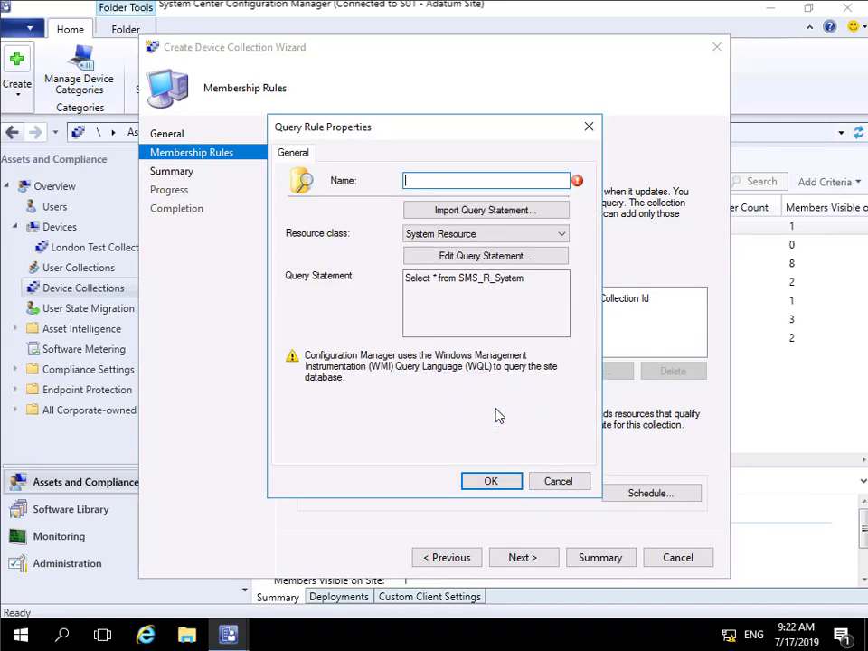
type("Windows Servers")
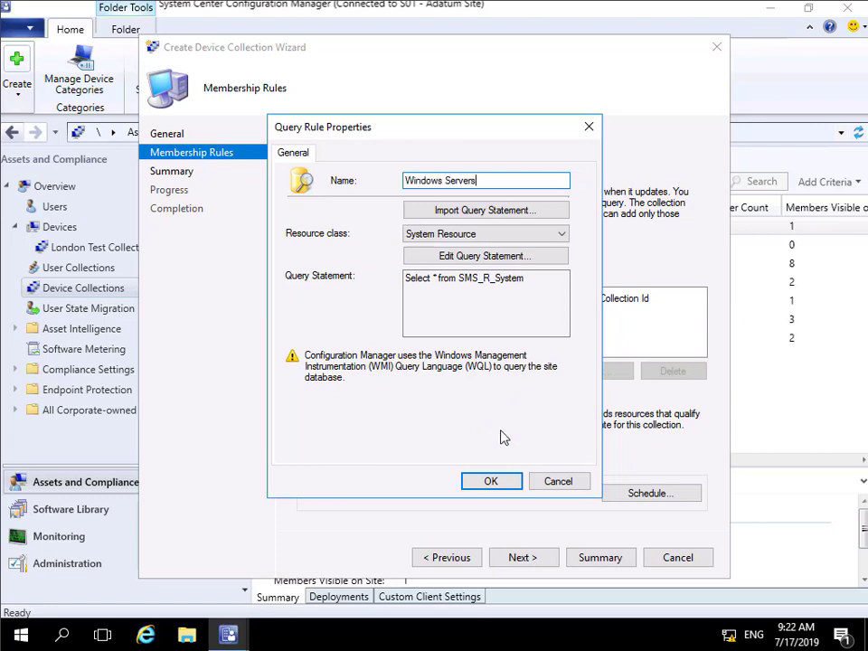
Add a simple value criterion to the query statement, using the System Resource attribute Operating System Name and Version.
left_click(462, 259)
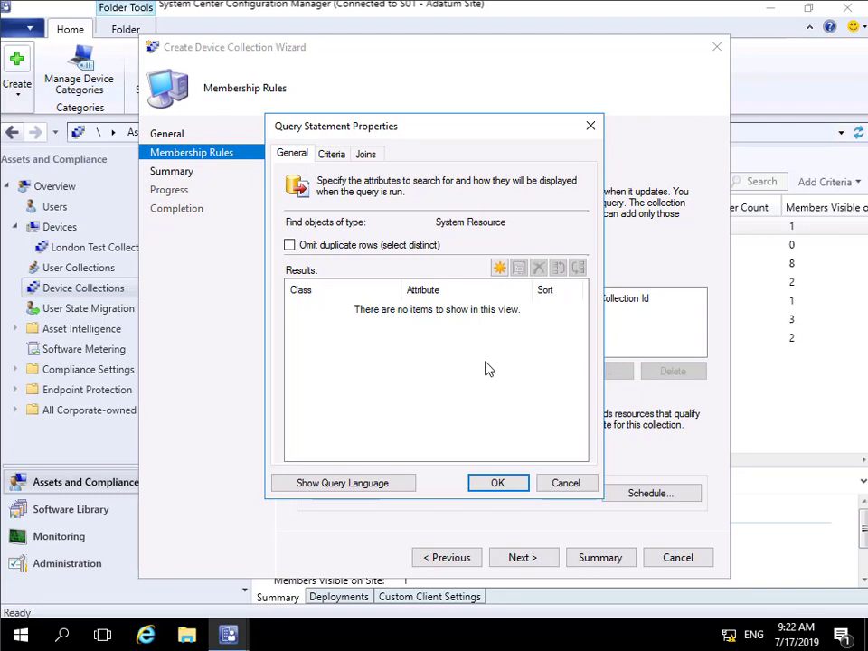
left_click(333, 155)
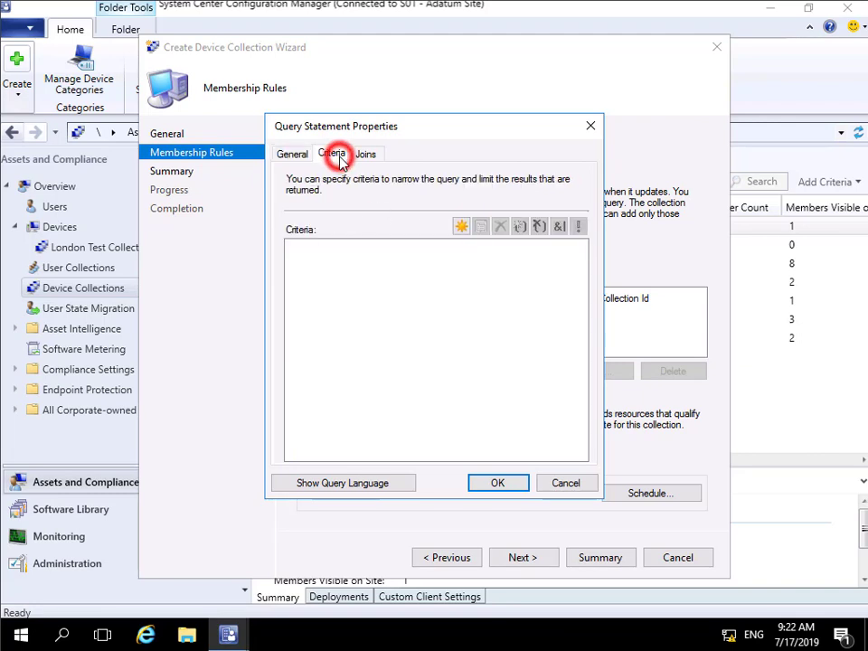
left_click(461, 226)
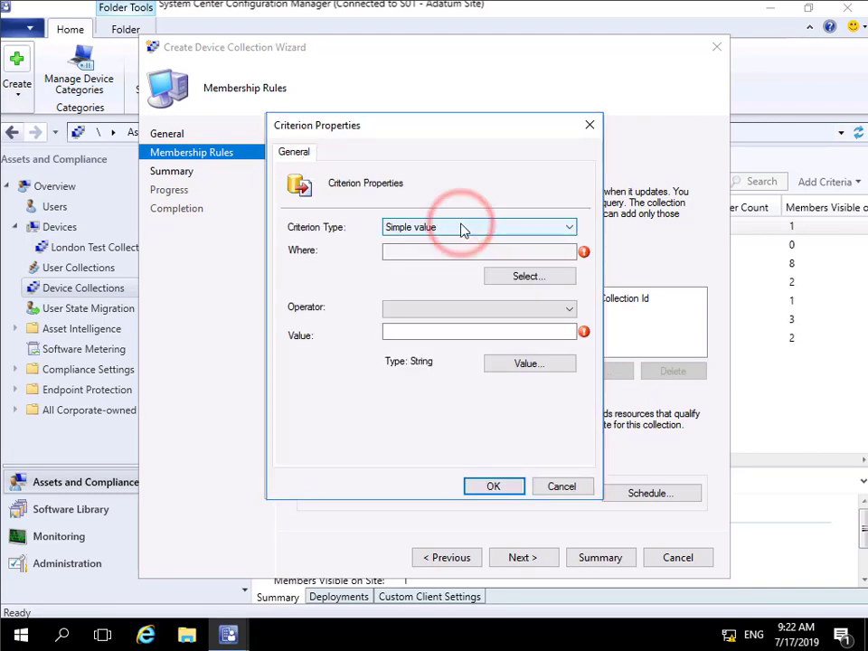
left_click(524, 280)
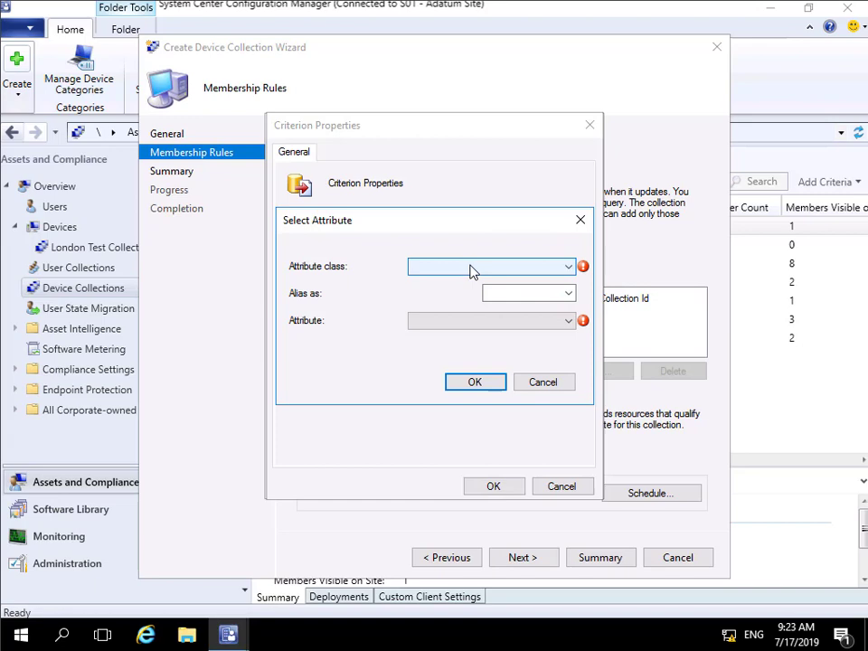
left_click(469, 267)
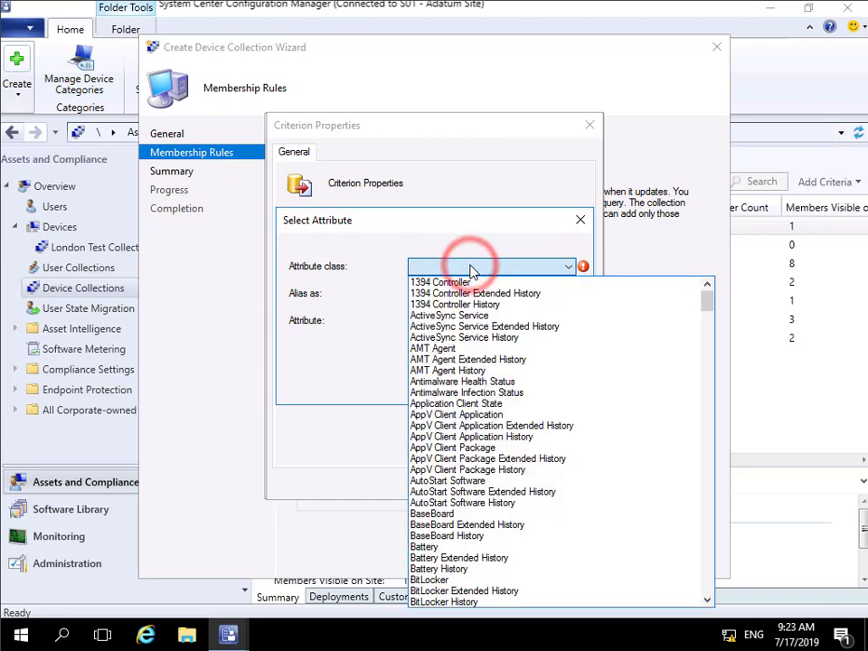
key("s")
key("y")
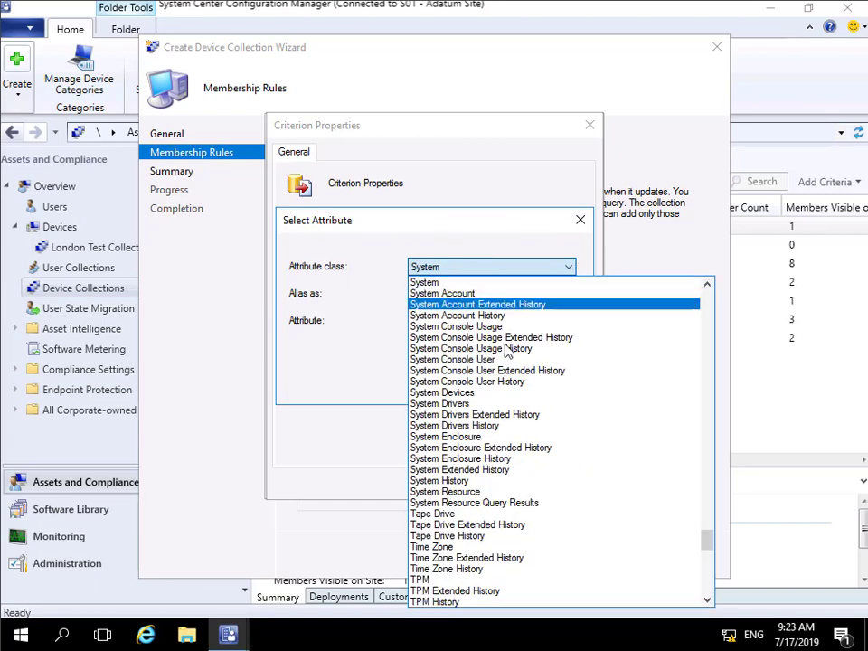
left_click(474, 494)
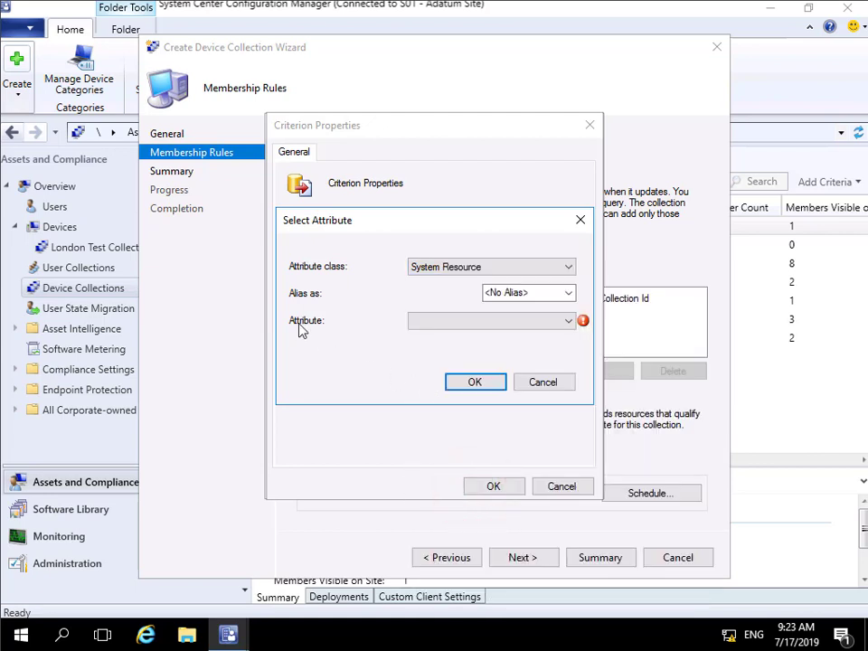
left_click(463, 322)
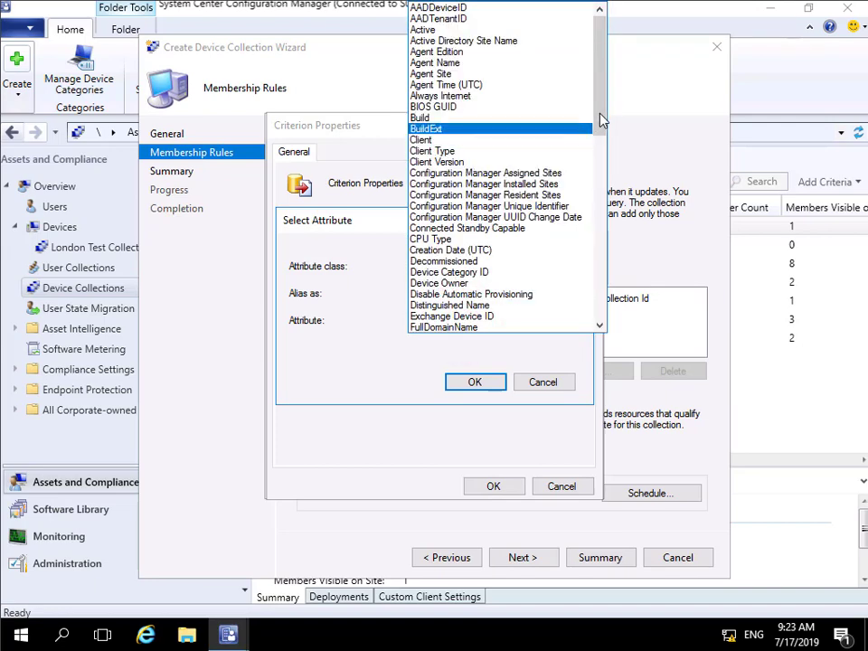
left_click_drag(601, 117, 549, 263)
left_click(549, 263)
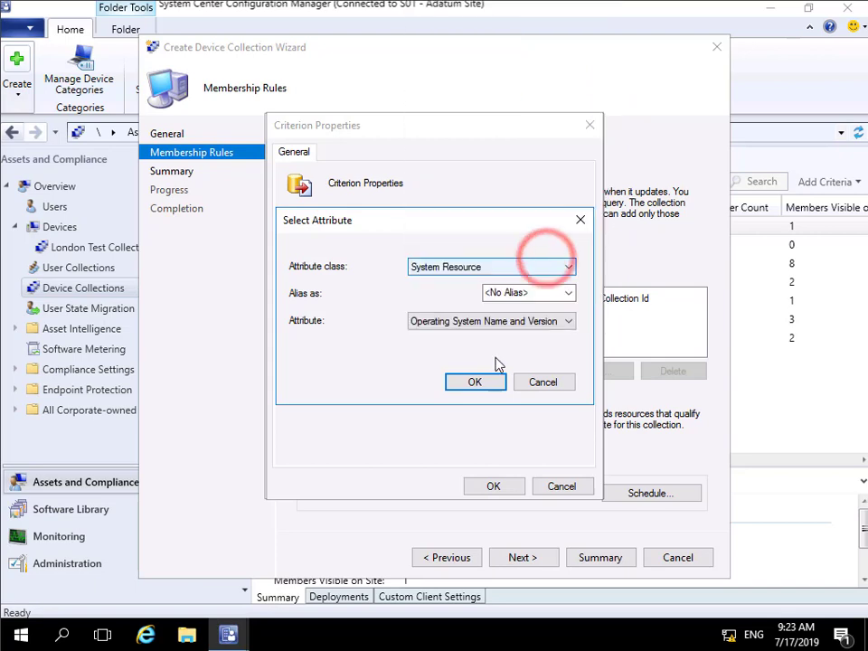
left_click(478, 383)
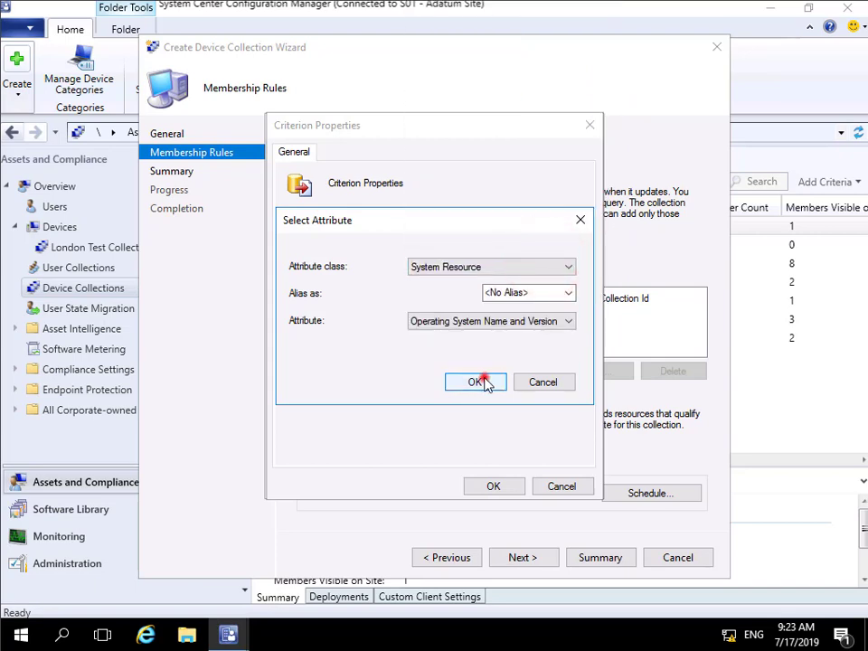
Set the criterion's operator to "is like" with the value %Server% and accept the criterion.
left_click(429, 311)
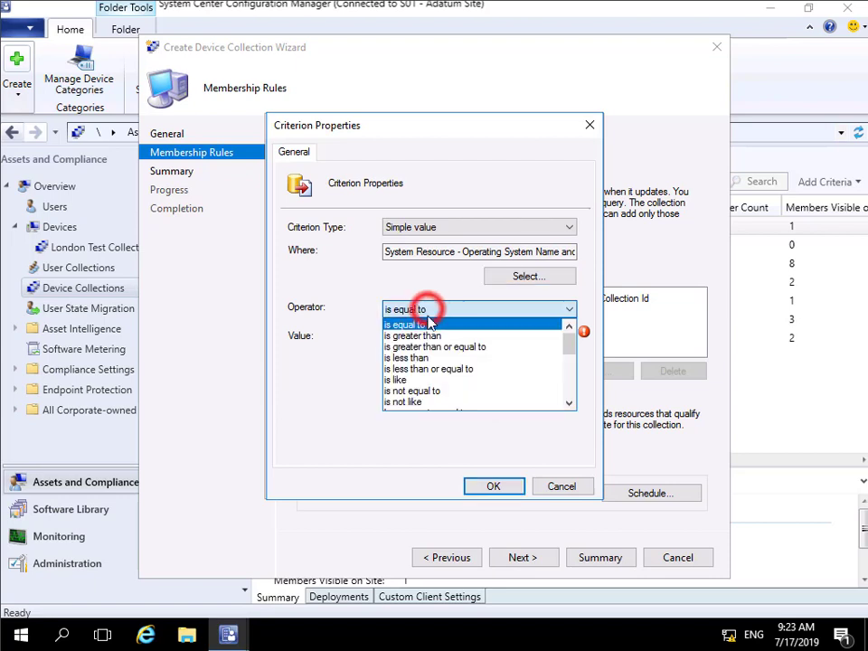
left_click(407, 380)
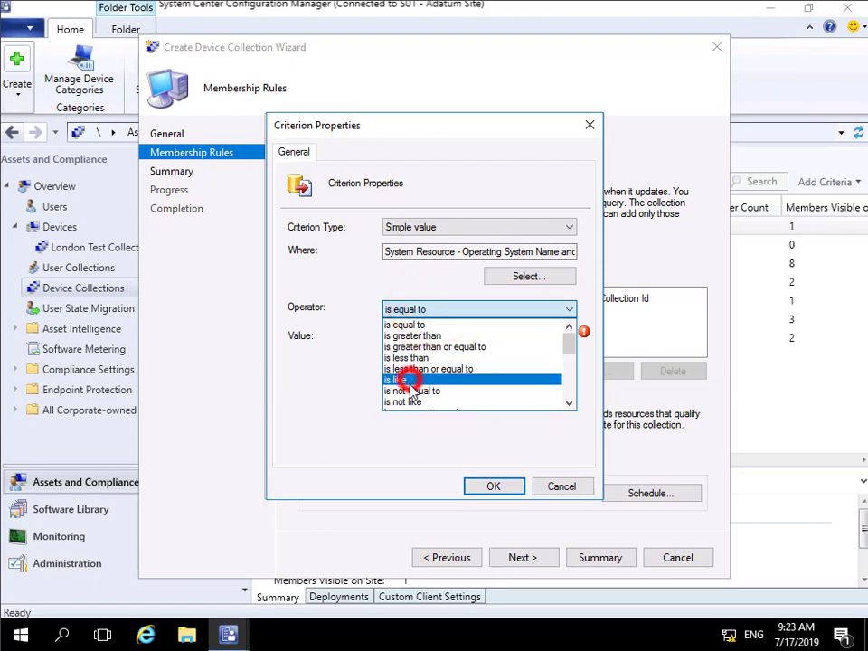
left_click(389, 334)
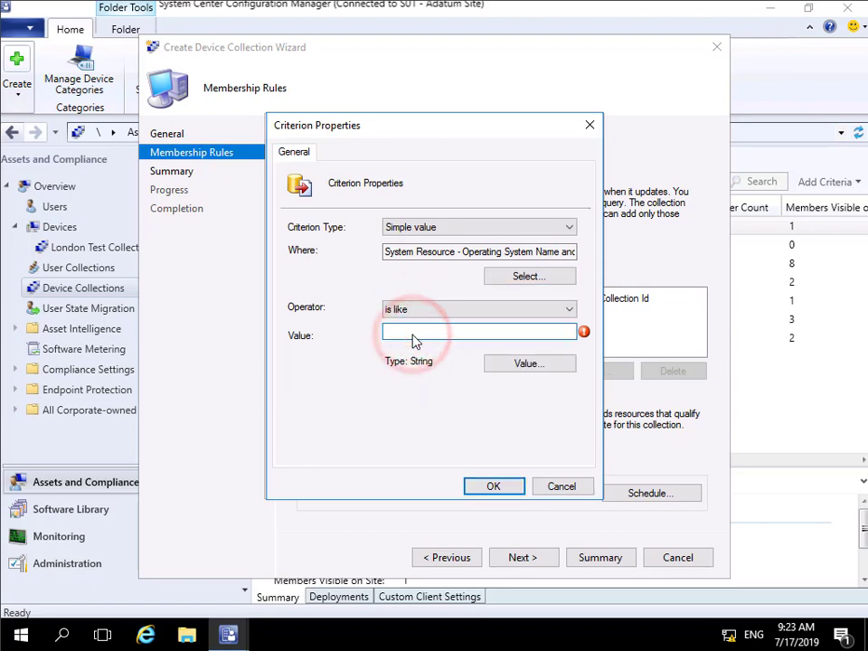
type("%server")
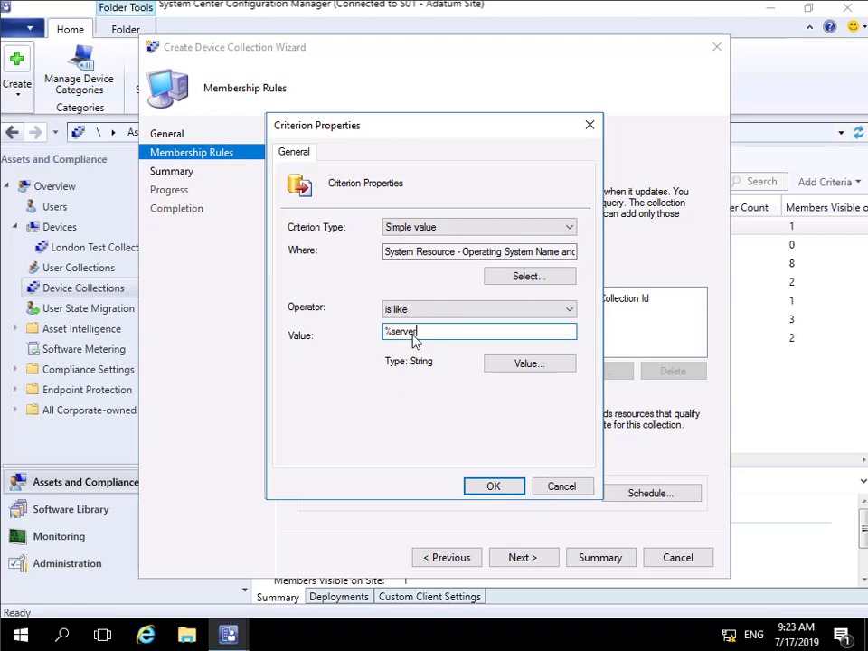
key("Left")
key("Left")
key("Left")
key("BackSpace")
type("S%")
left_click(484, 488)
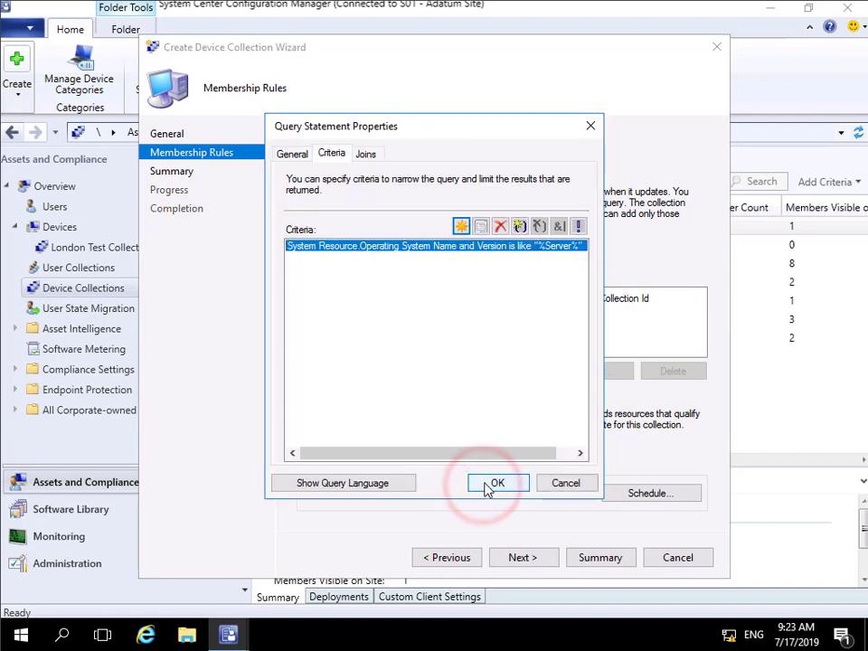
Accept the query statement and rule, then finish creating the Windows Servers collection with the default update schedule.
left_click(490, 484)
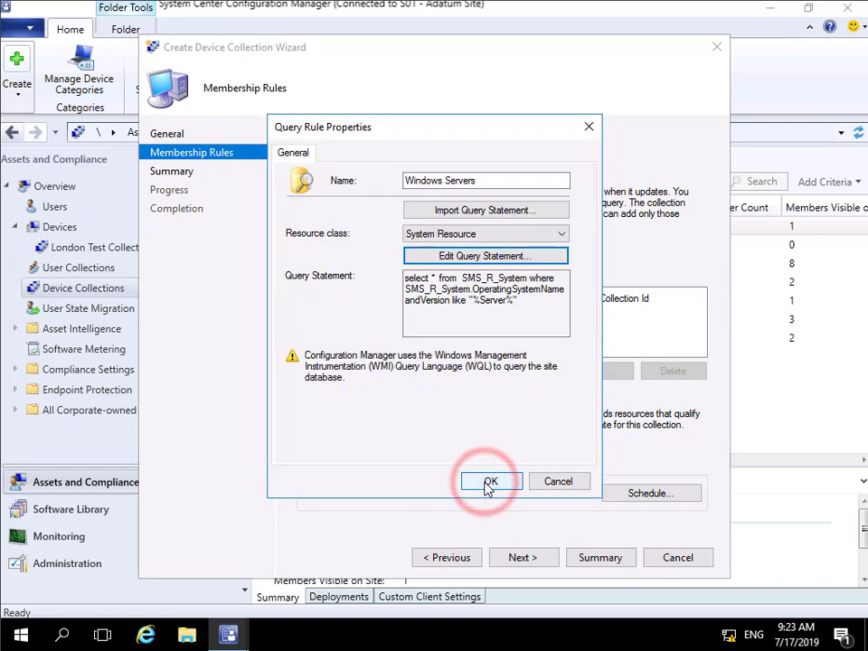
left_click(490, 485)
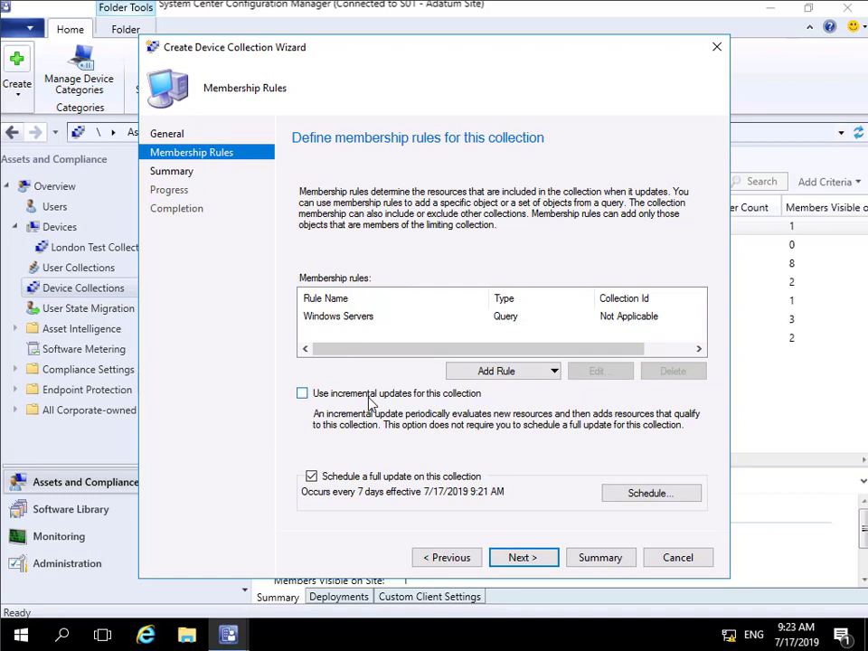
left_click(513, 562)
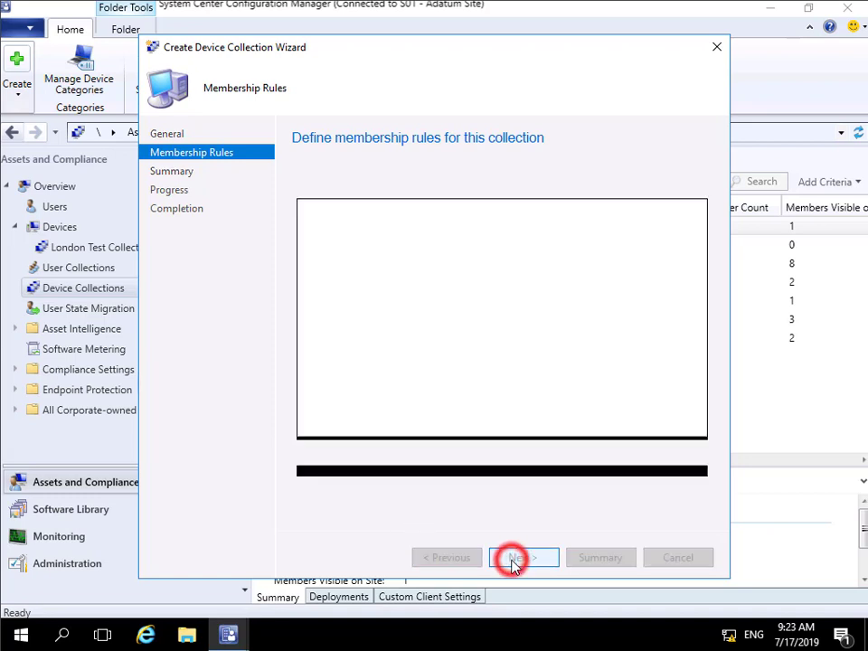
left_click(513, 562)
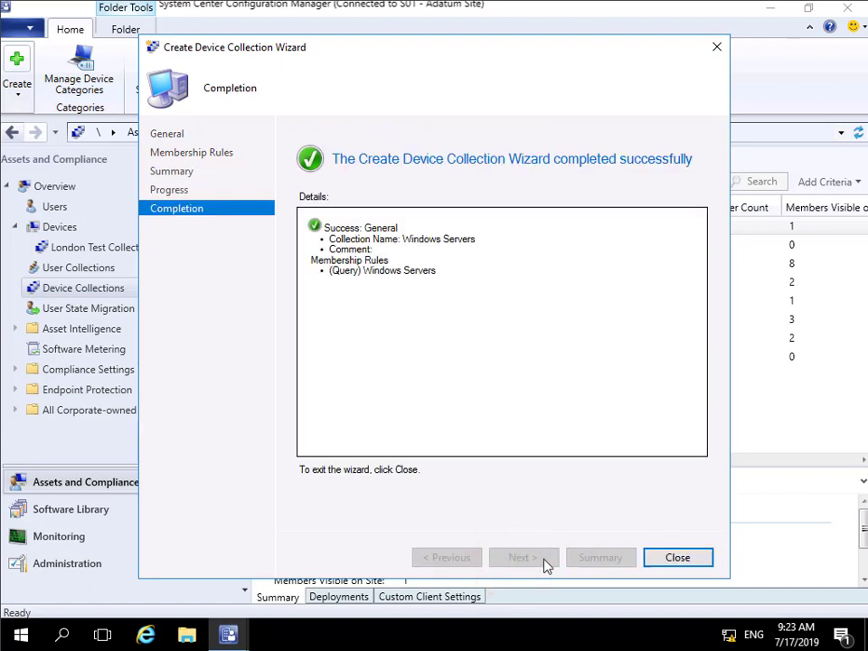
left_click(667, 558)
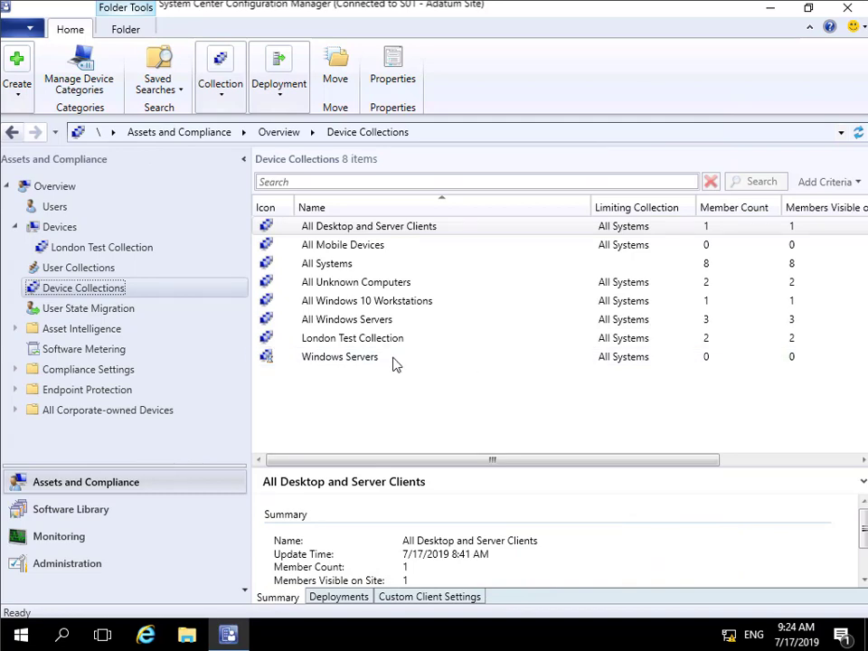
Update the membership of the Windows Servers collection and show its members.
right_click(381, 360)
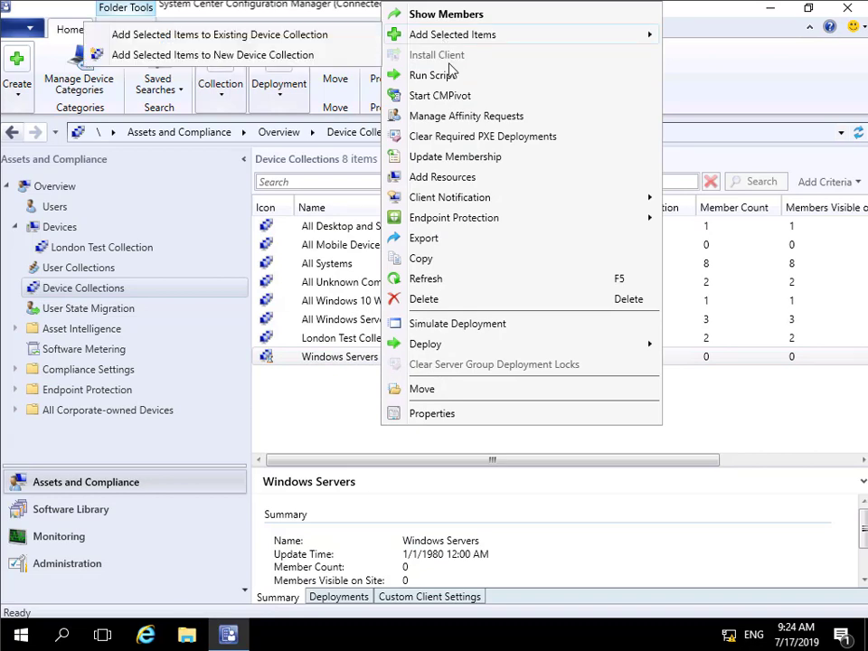
left_click(462, 157)
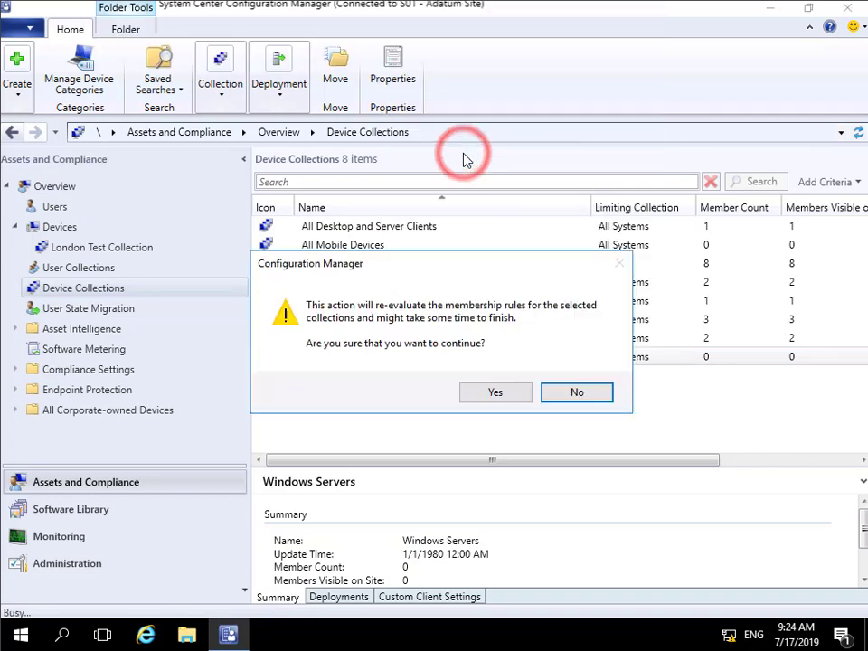
left_click(489, 394)
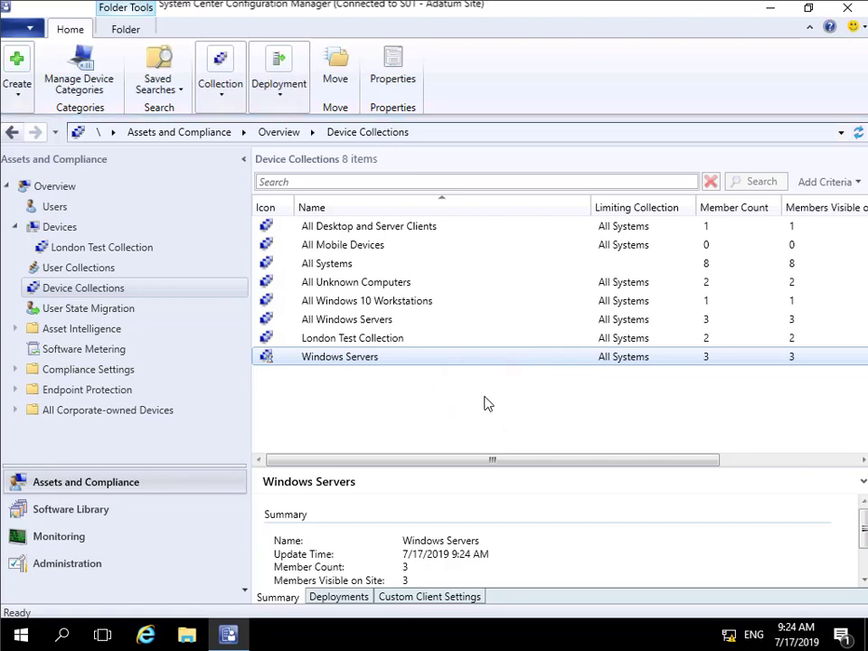
left_click(375, 359)
double_click(378, 362)
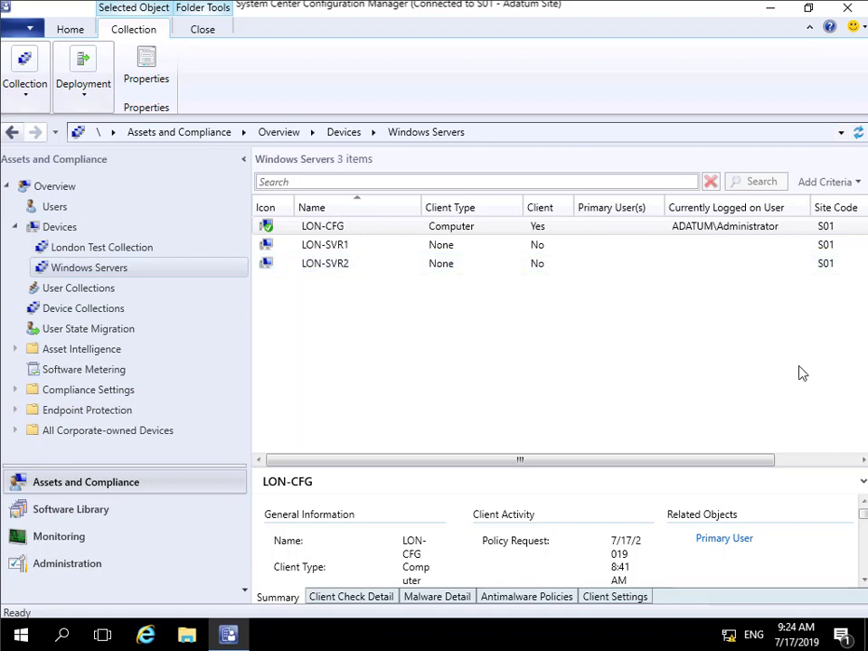
Open Windows PowerShell ISE as administrator, maximize its window and close the Commands pane.
left_click(22, 638)
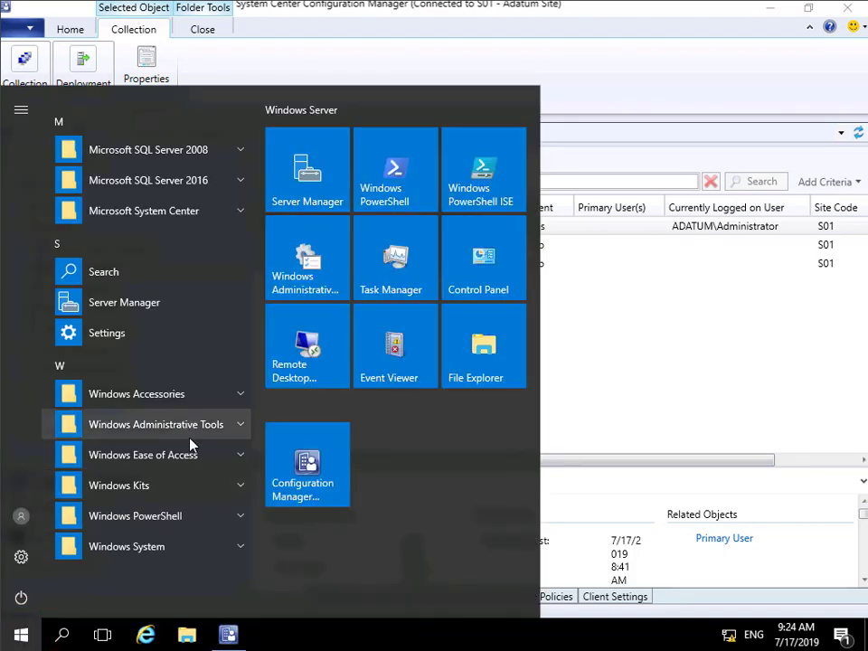
left_click(240, 516)
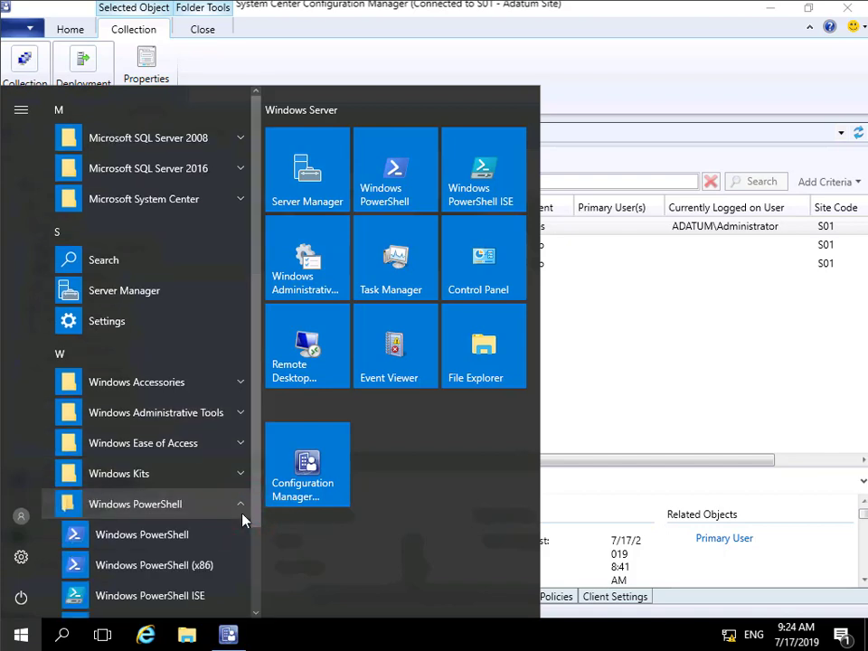
right_click(209, 597)
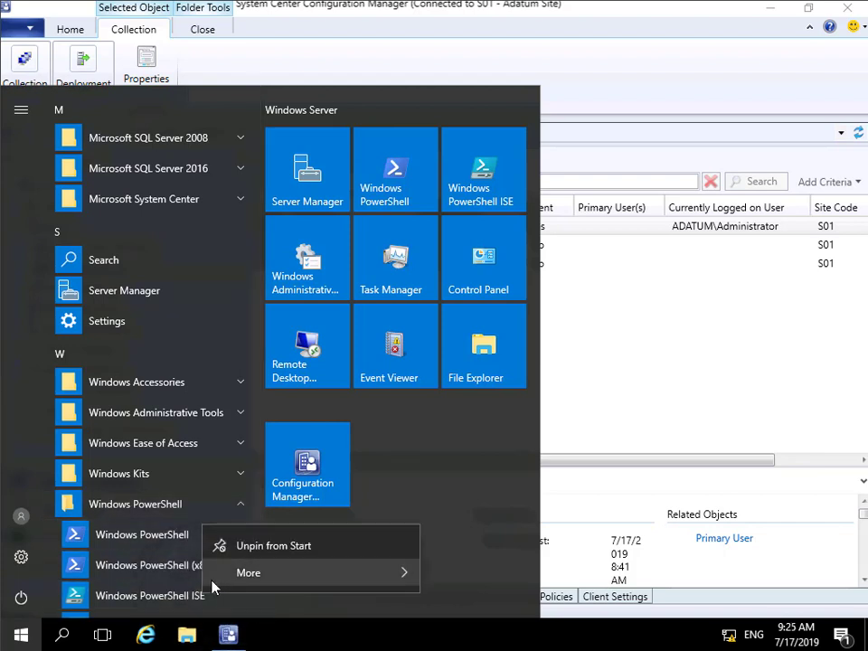
right_click(169, 598)
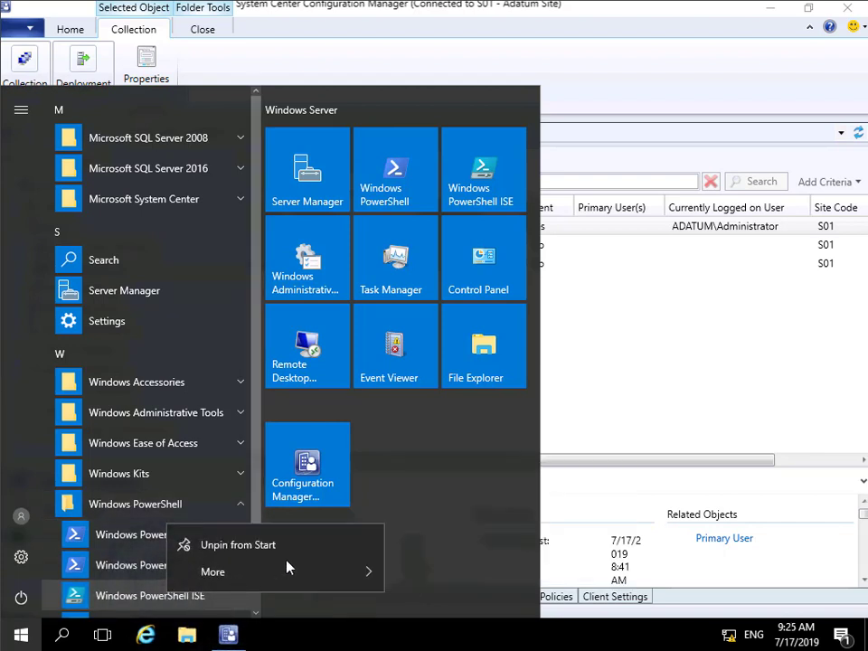
mouse_move(293, 570)
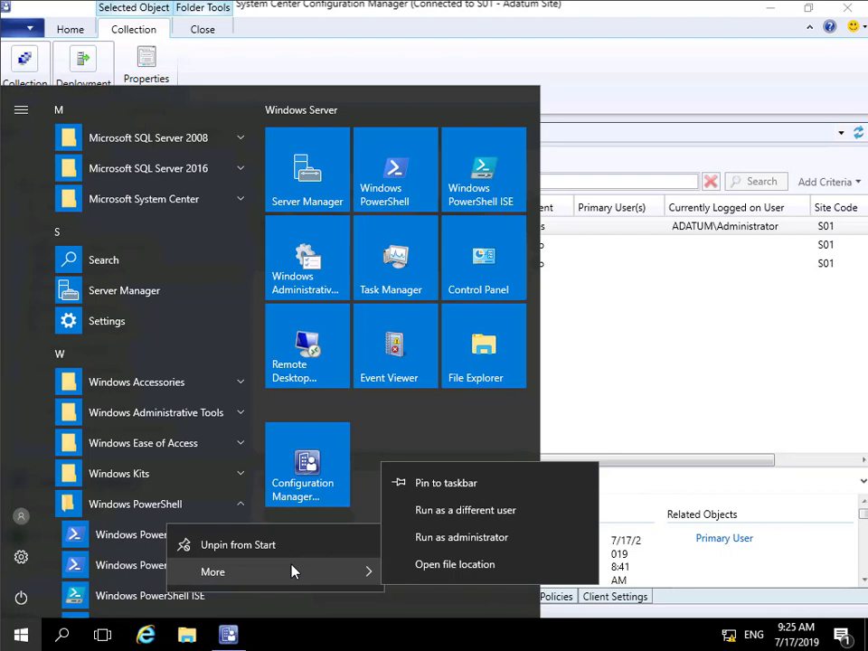
left_click(423, 538)
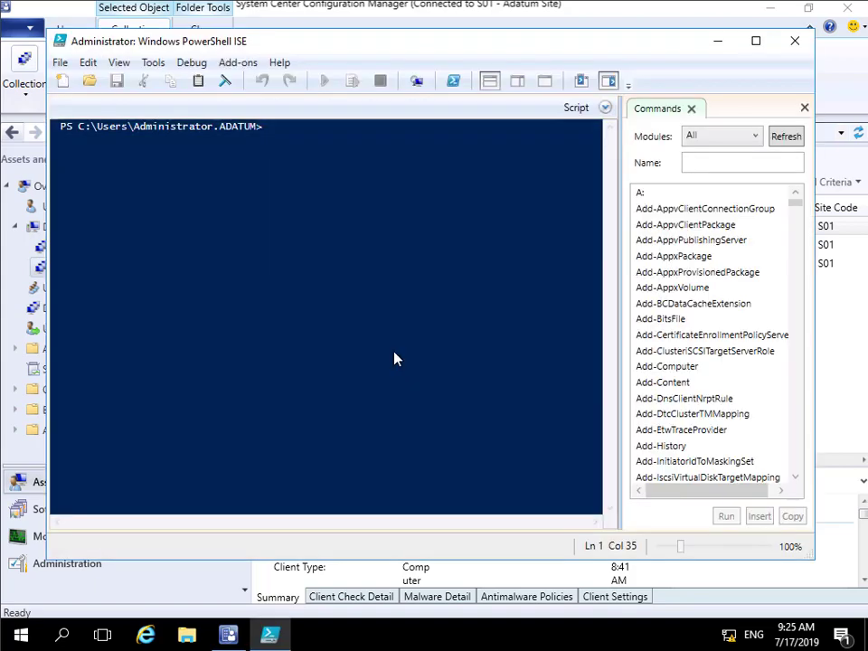
left_click(756, 41)
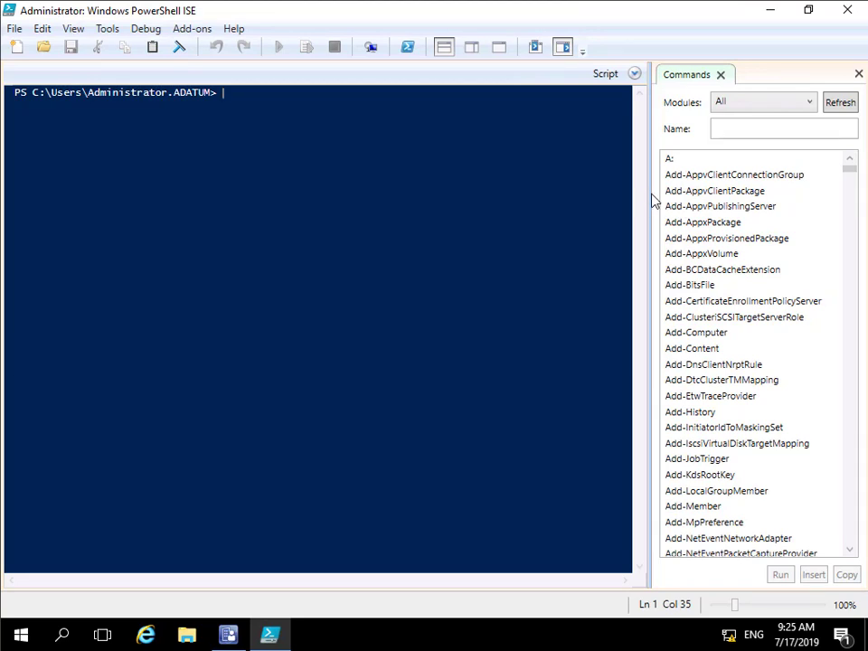
left_click(859, 75)
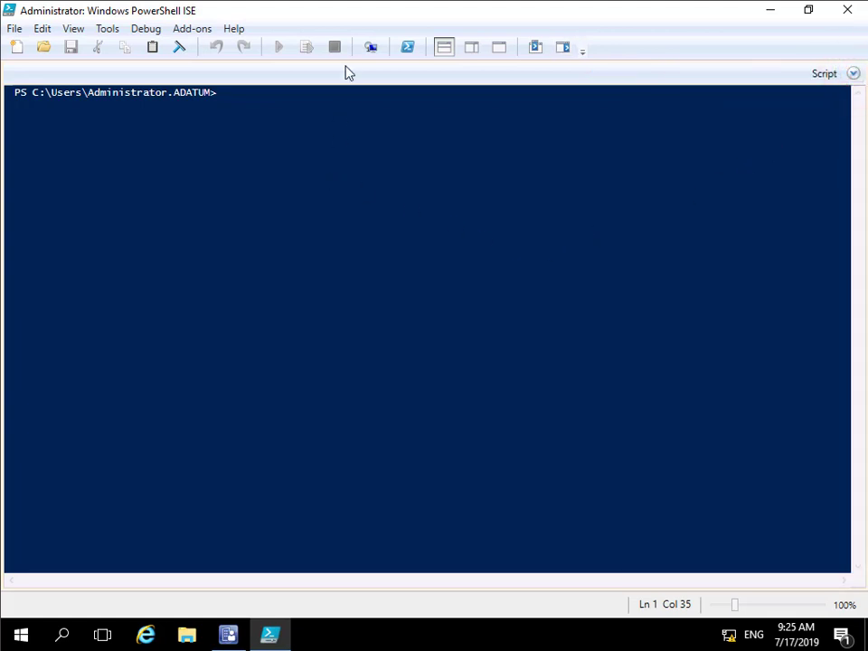
Import the module "C:\Program Files (x86)\Microsoft Configuration Manager\AdminConsole\bin\ConfigurationManager.psd1" in PowerShell, with the text enlarged to 130%.
type("Import-Module \"C:\\Program Files (x86)\\Microsoft Configuration Manager\\AdminConsole\\bin\\ConfigurationManager.psd1\"")
key("ctrl+plus")
key("ctrl+plus")
key("ctrl+plus")
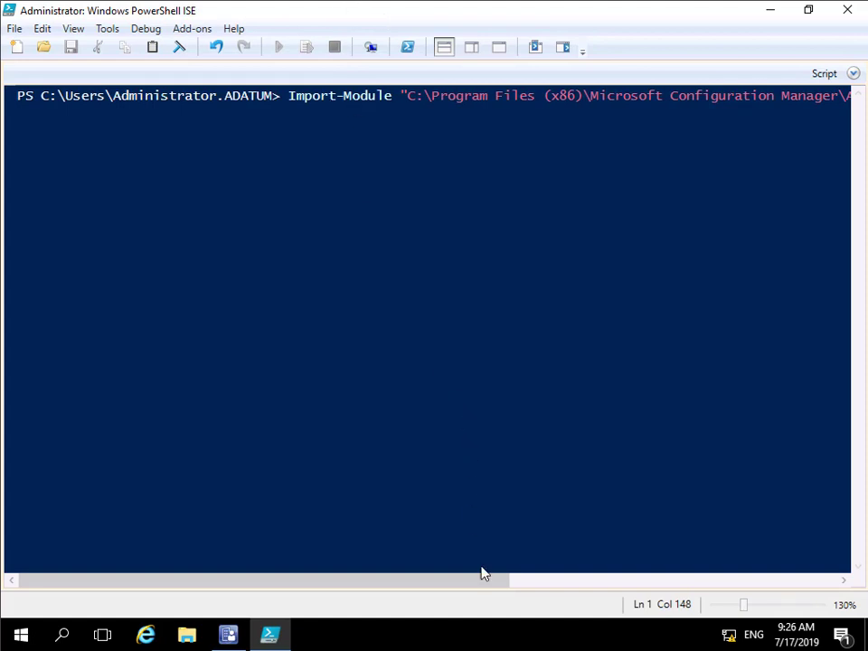
left_click_drag(485, 580, 750, 592)
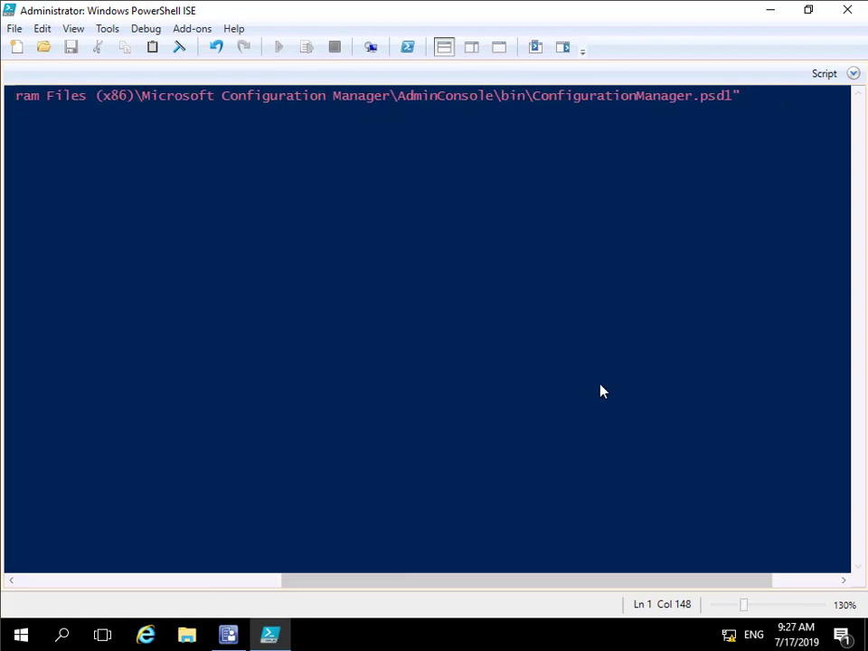
key("Return")
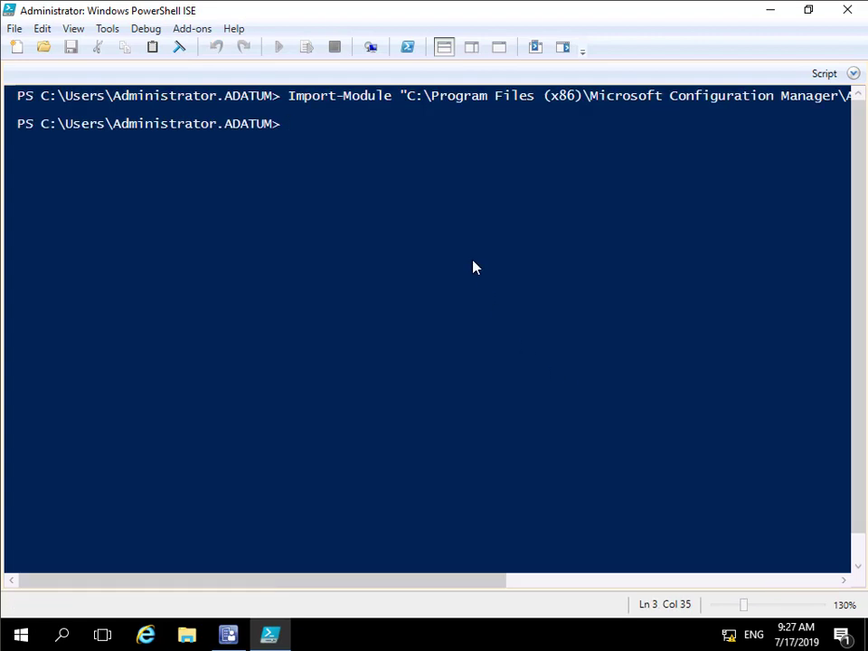
Clear the console, change to the s01: site drive and clear the output again.
type("cls")
key("Return")
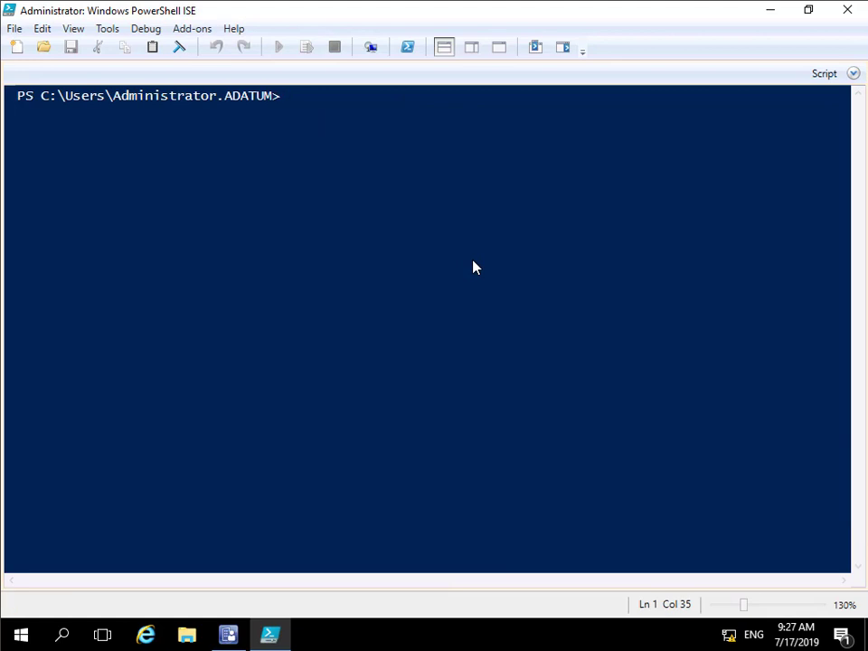
type("cd s01:")
key("Return")
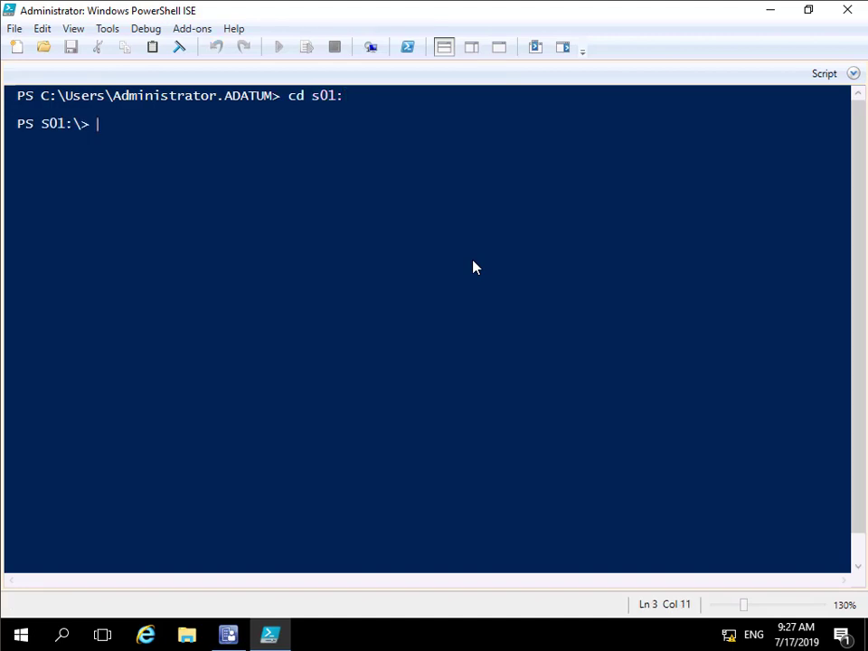
type("cls")
key("Return")
Create a user collection named "Managers" with limiting collection "All Users" using New-CMUserCollection, review its output and clear the console.
type("New-CMuserCollection -Name \"Managers\" -LimitingCollectionName \"All Users\"")
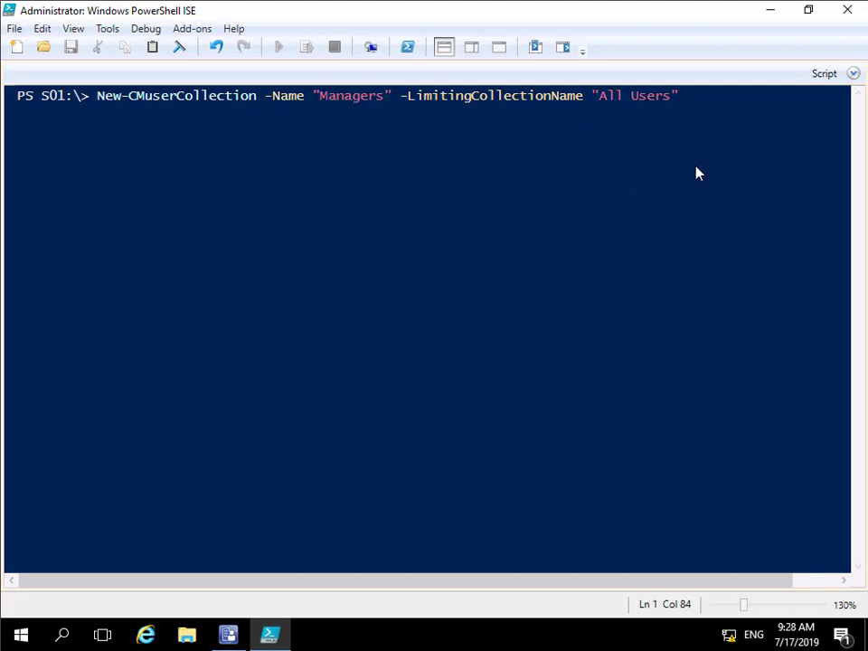
key("Return")
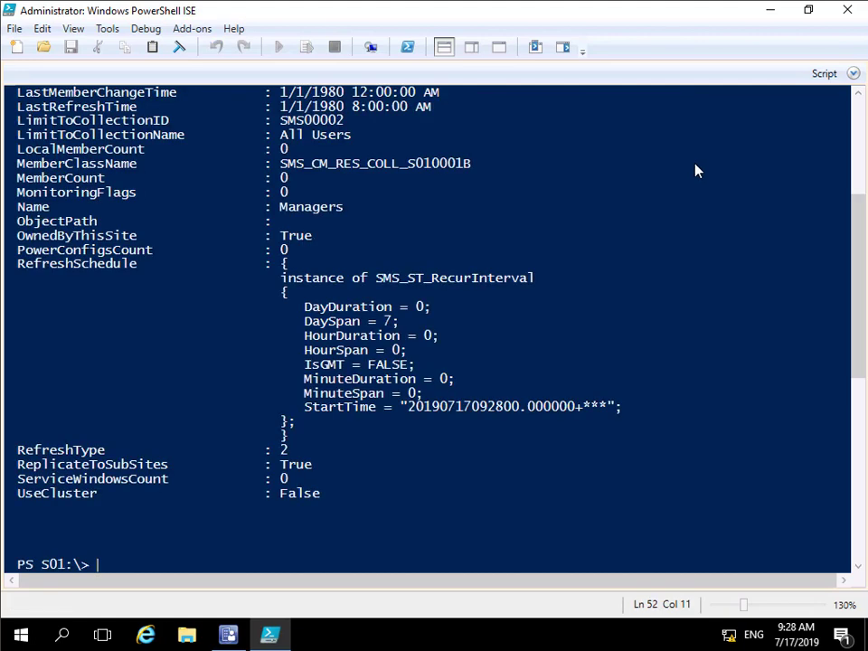
scroll(402, 290, "up", 3)
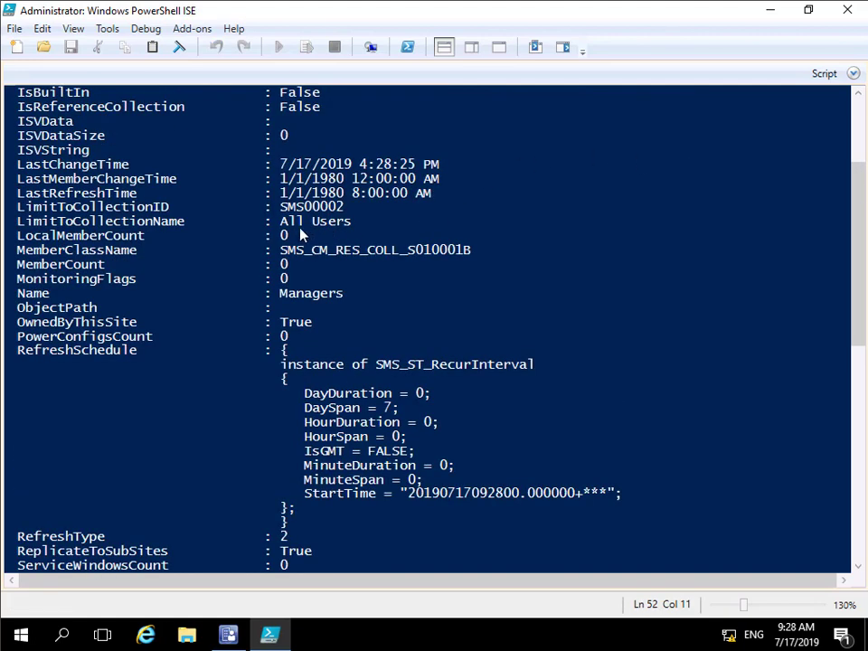
scroll(312, 237, "up", 3)
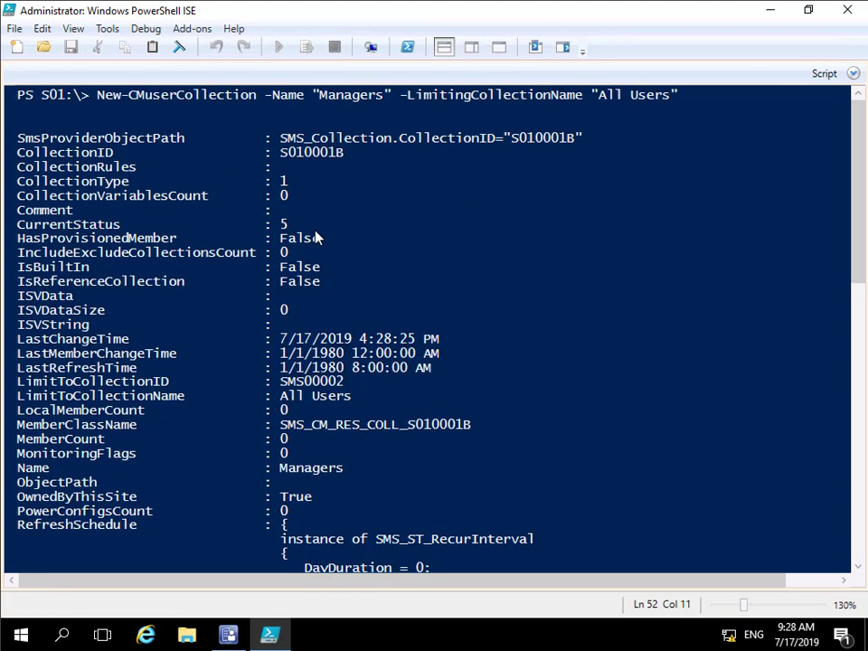
scroll(316, 237, "down", 9)
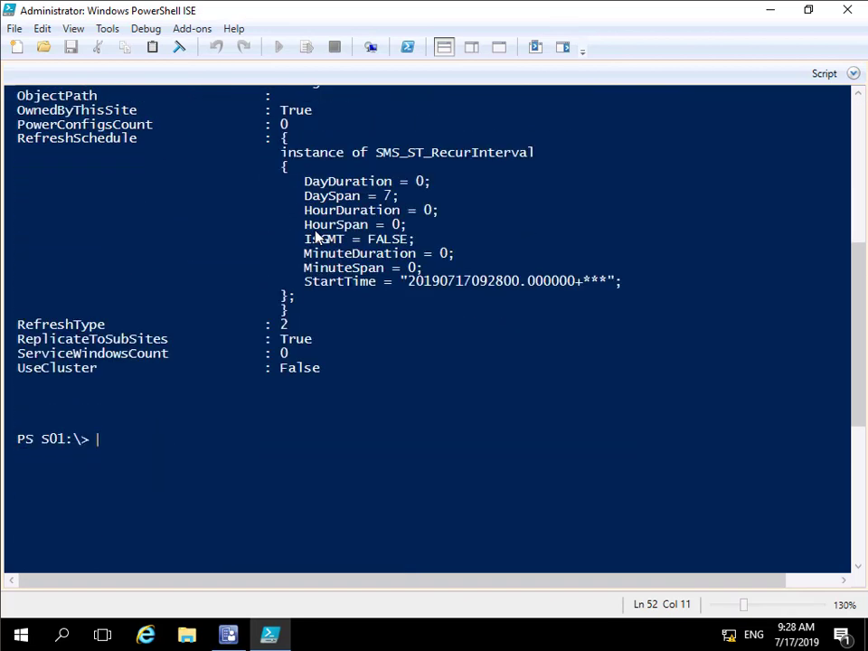
type("cls")
key("Return")
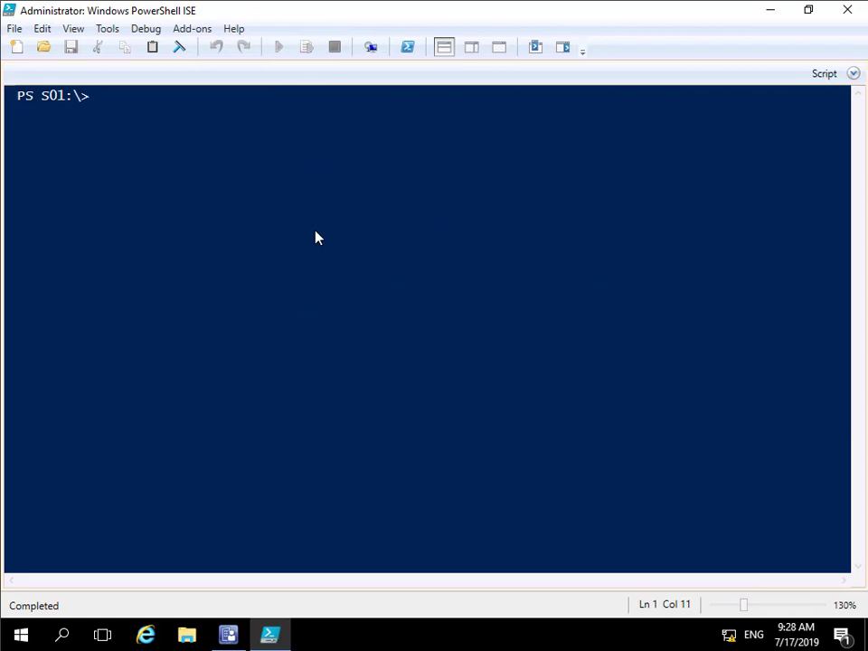
Run the copied Add-CMUserCollectionQueryMembershipRule command adding rule "Managers" to the Managers collection for UserOUName like '%MANAGERS%', then clear the console.
key("ctrl+v")
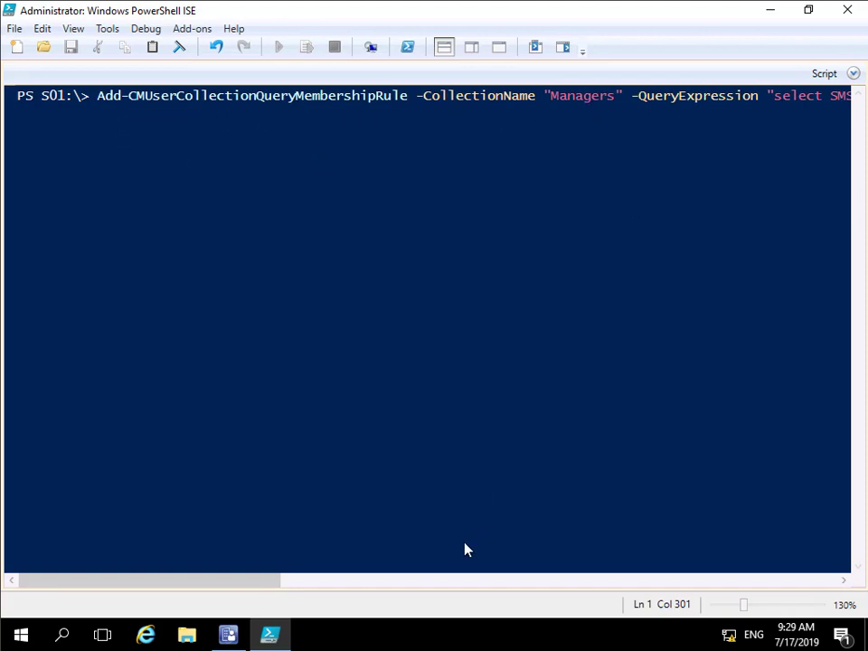
left_click_drag(269, 586, 728, 553)
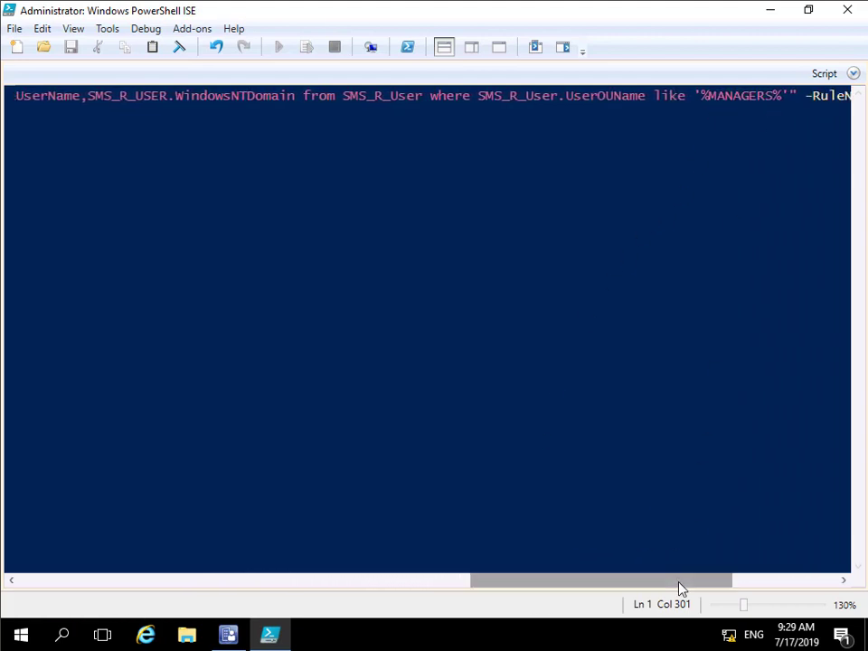
left_click_drag(680, 580, 729, 597)
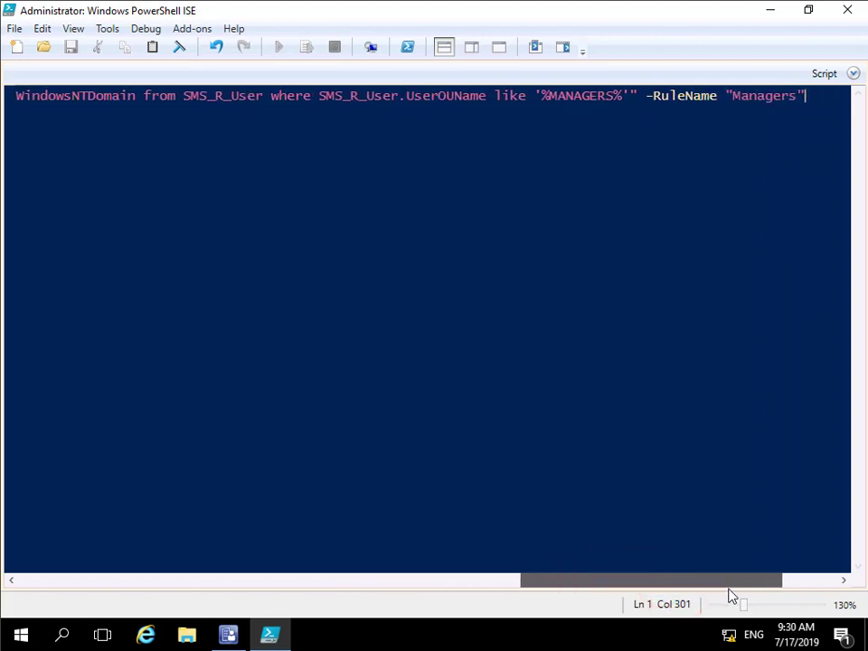
left_click(584, 464)
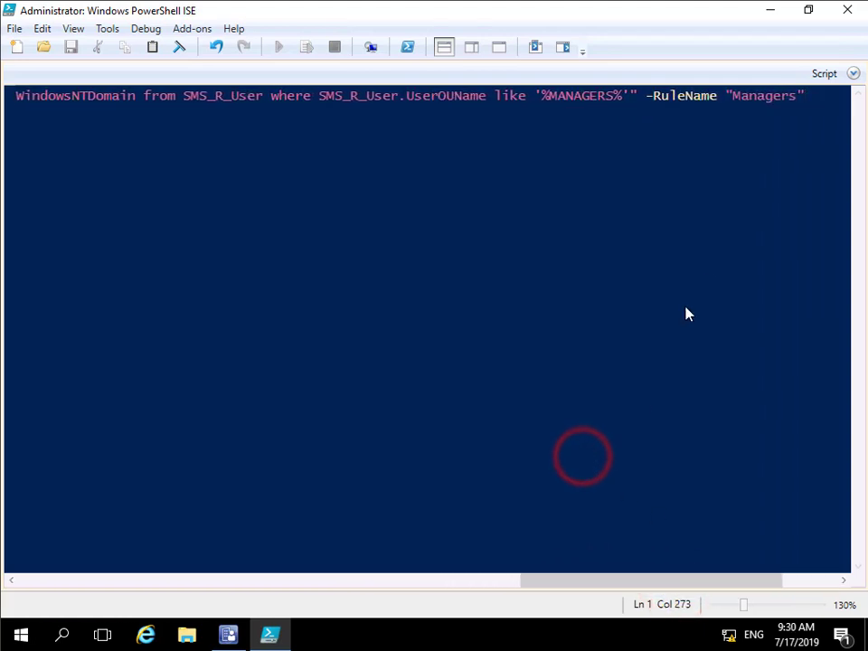
left_click(815, 98)
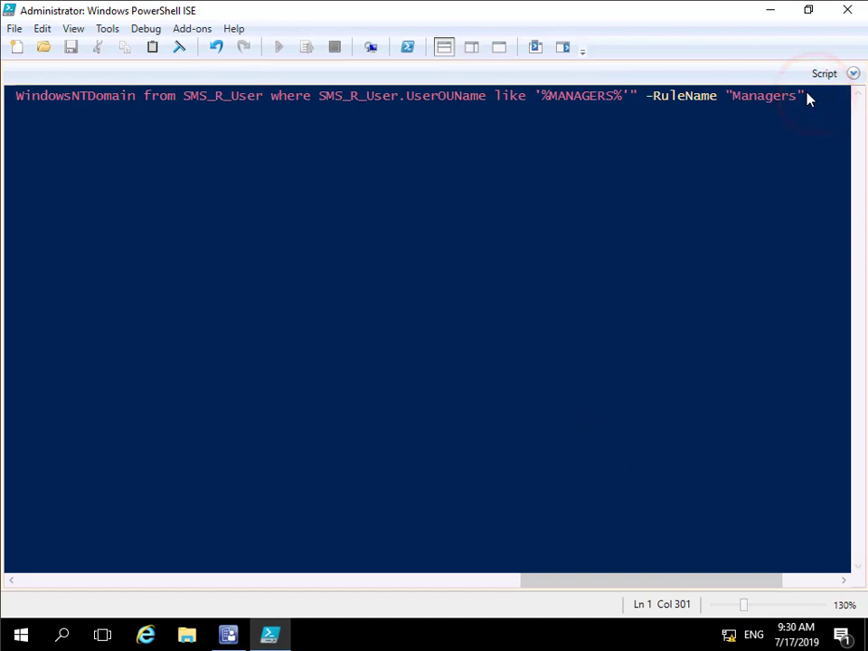
key("Return")
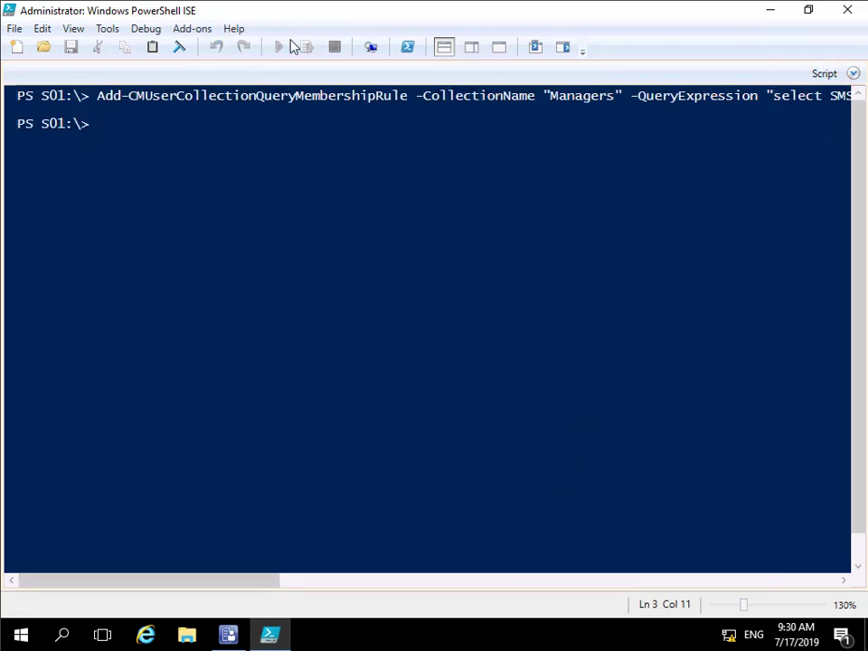
type("cls")
key("Return")
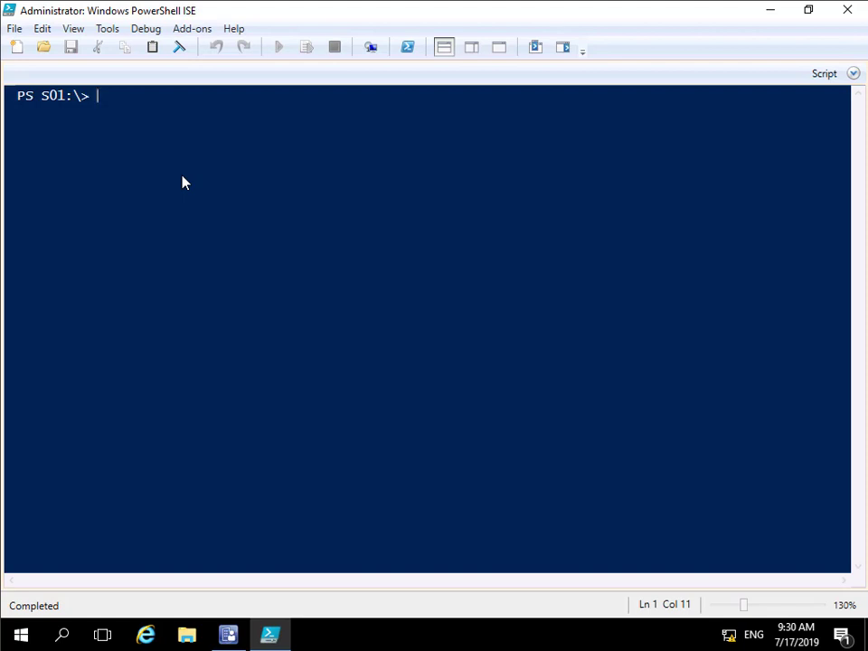
Retrieve the Managers collection with Get-CMUserCollection -Name Managers and review its rules and member count.
type("Get-CMUserCollection -Name Managers")
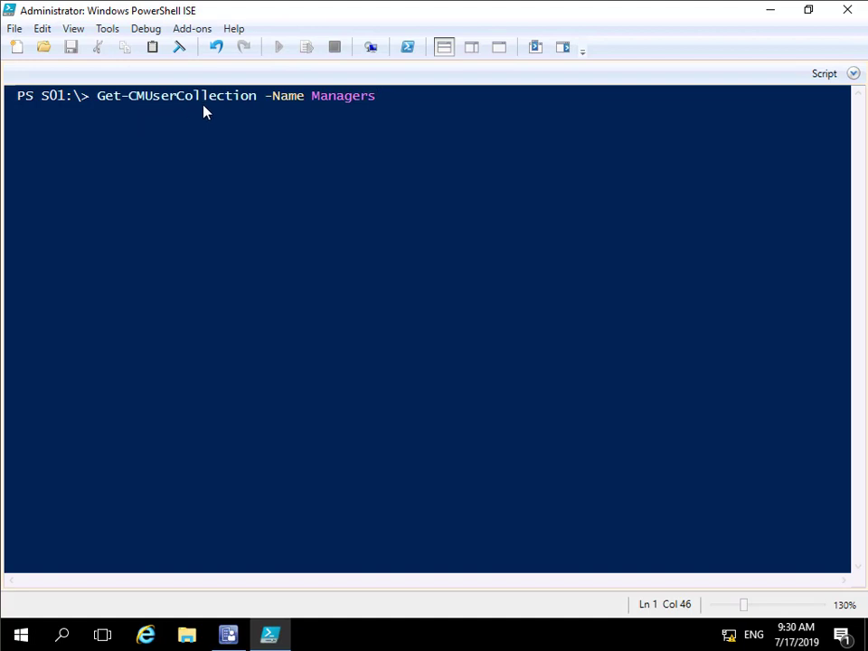
left_click(426, 111)
key("Return")
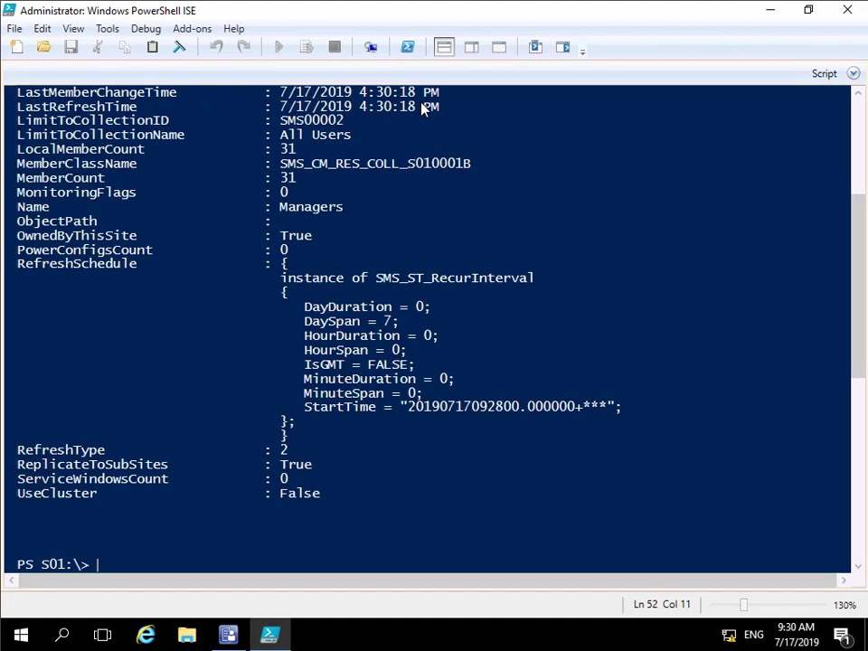
scroll(260, 249, "up", 1)
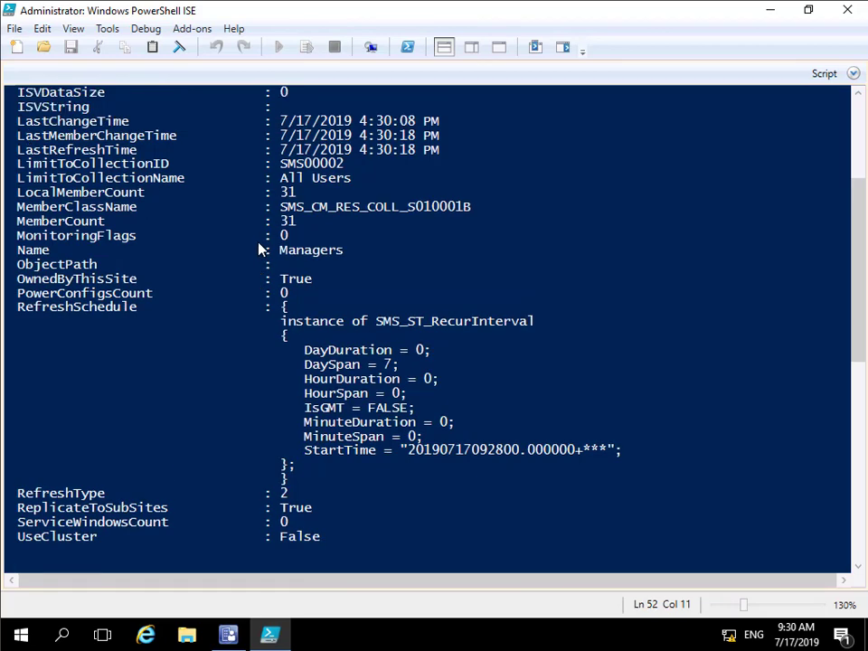
scroll(255, 252, "up", 2)
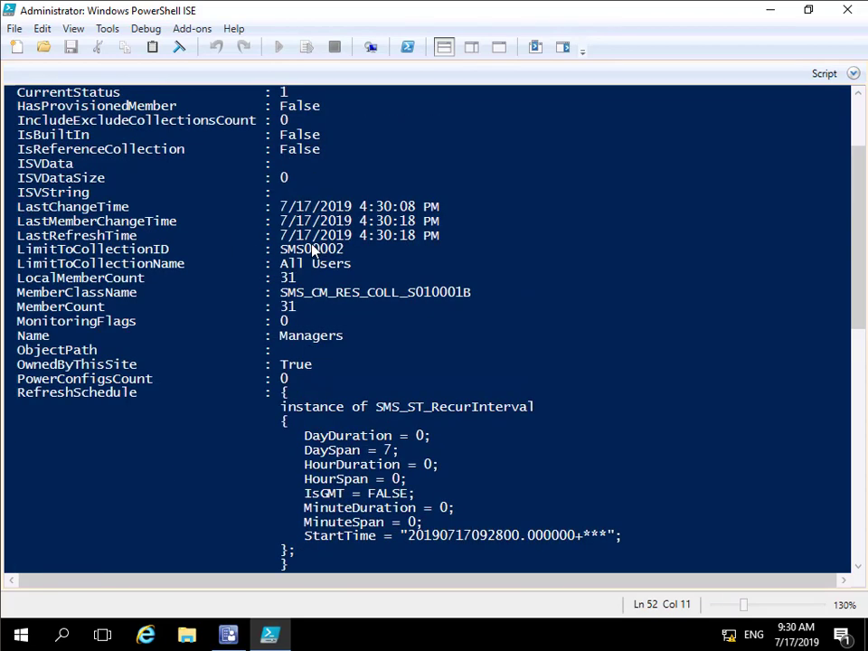
scroll(254, 285, "up", 3)
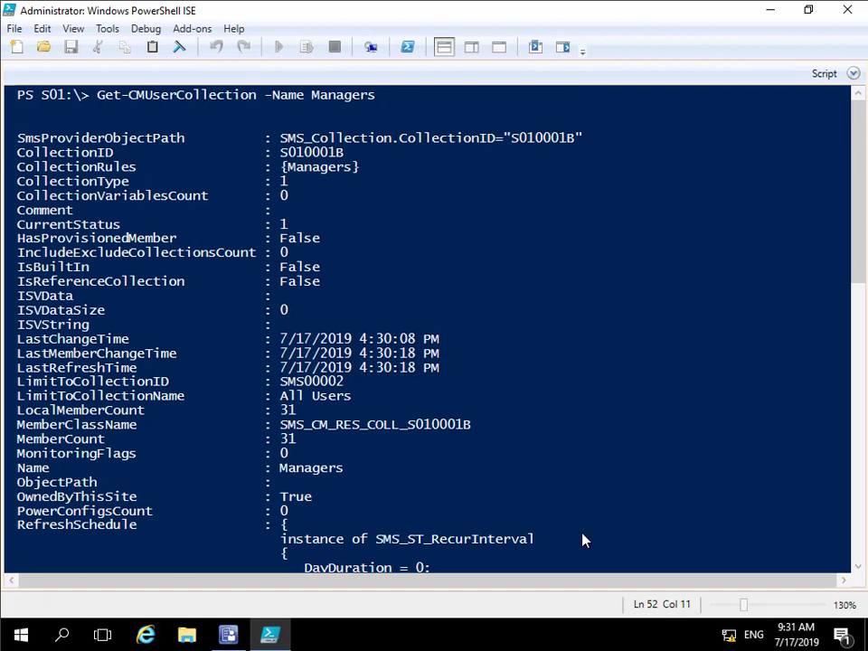
Switch to the Configuration Manager console and show the members of the Managers user collection.
left_click(228, 636)
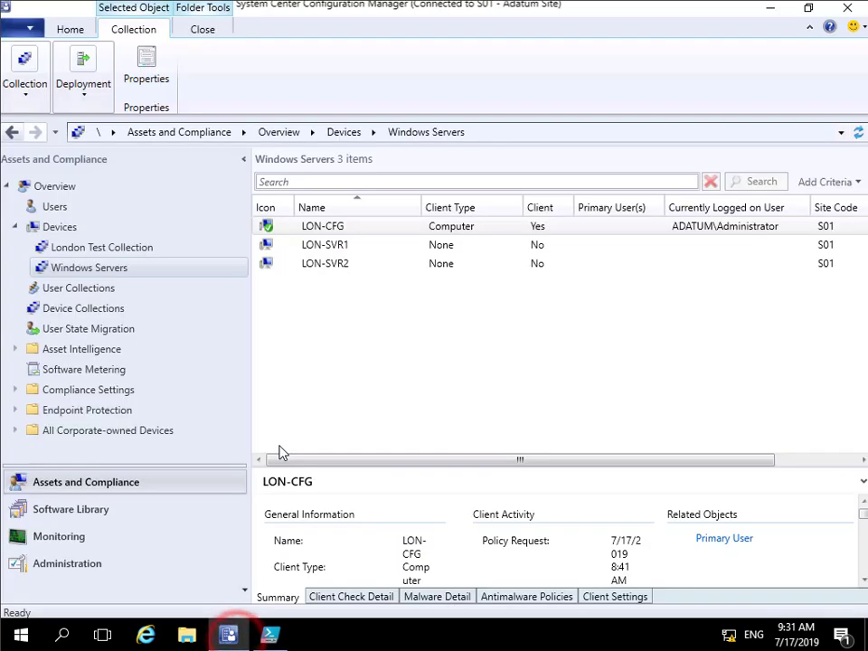
left_click(55, 292)
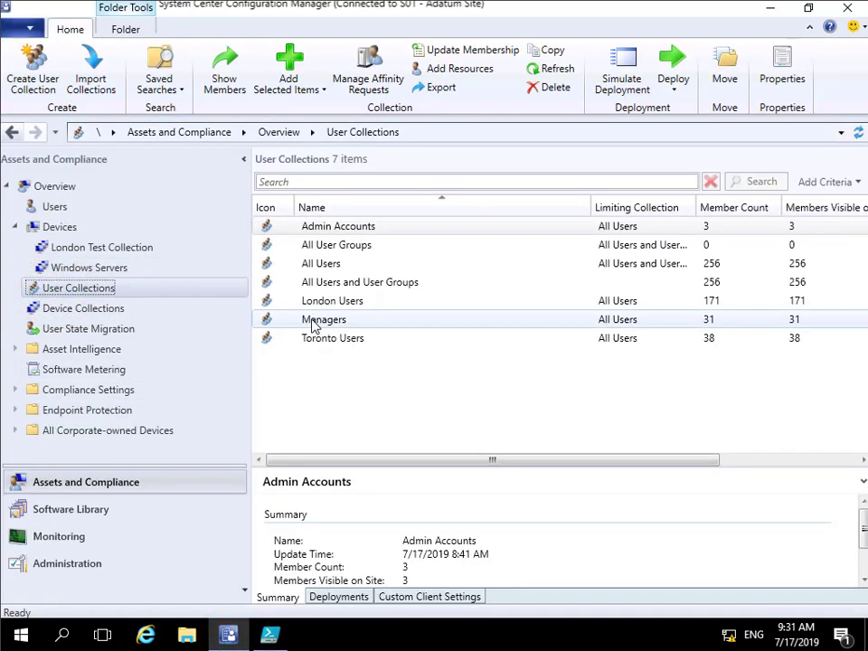
right_click(313, 324)
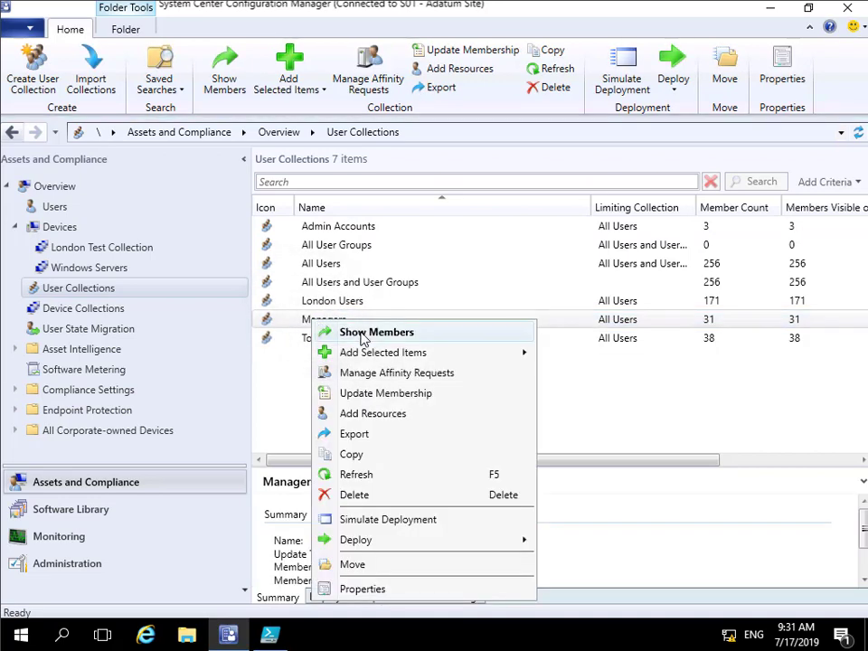
left_click(363, 335)
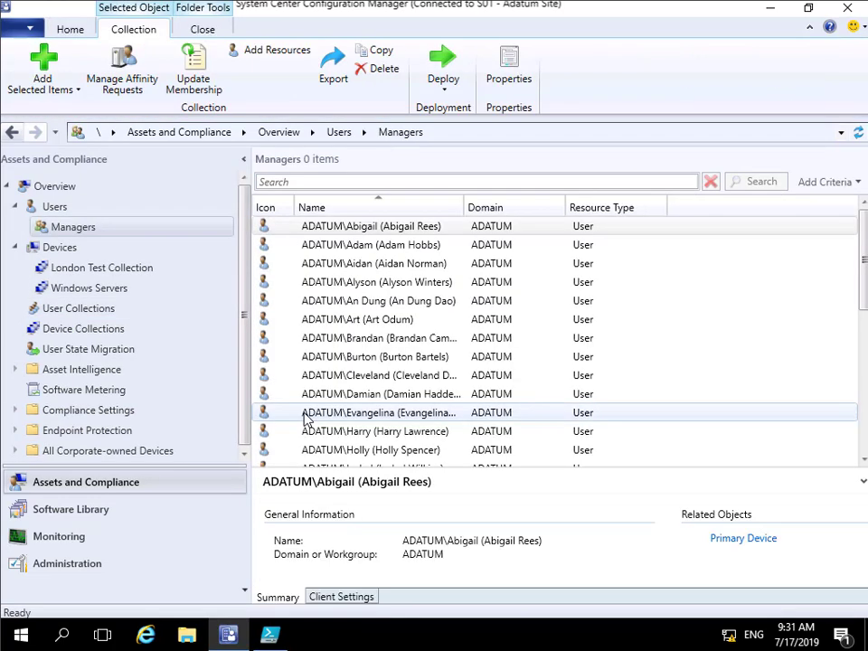